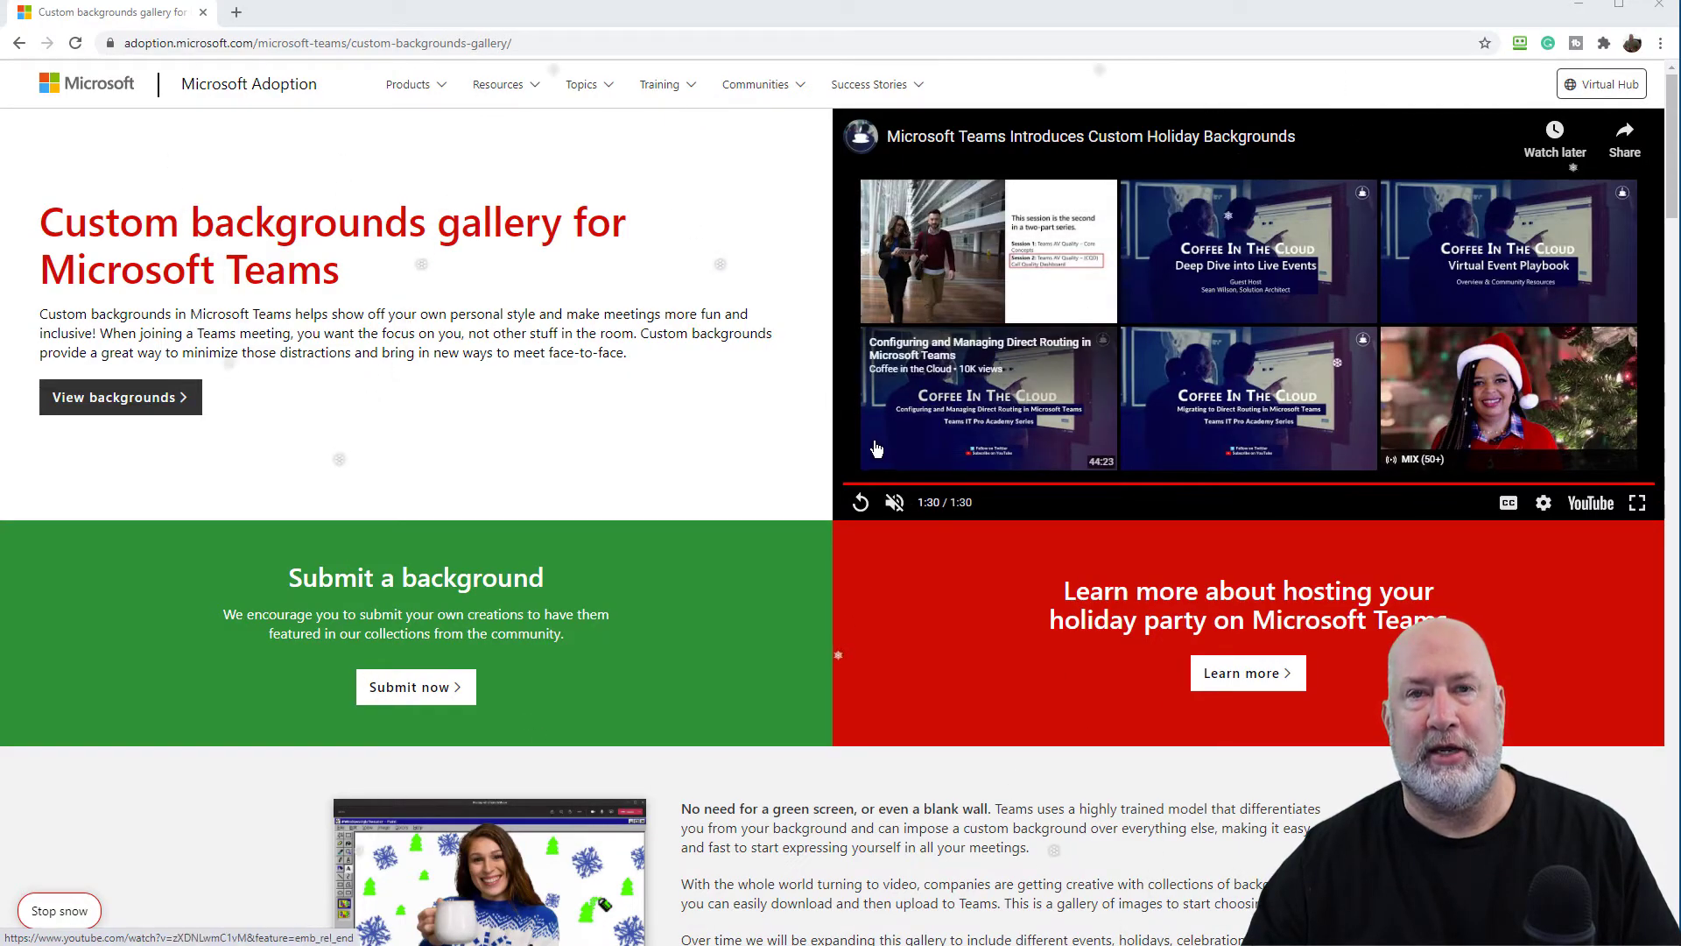
Stop the falling snow animation and filter the gallery to Official Microsoft backgrounds.
left_click(62, 914)
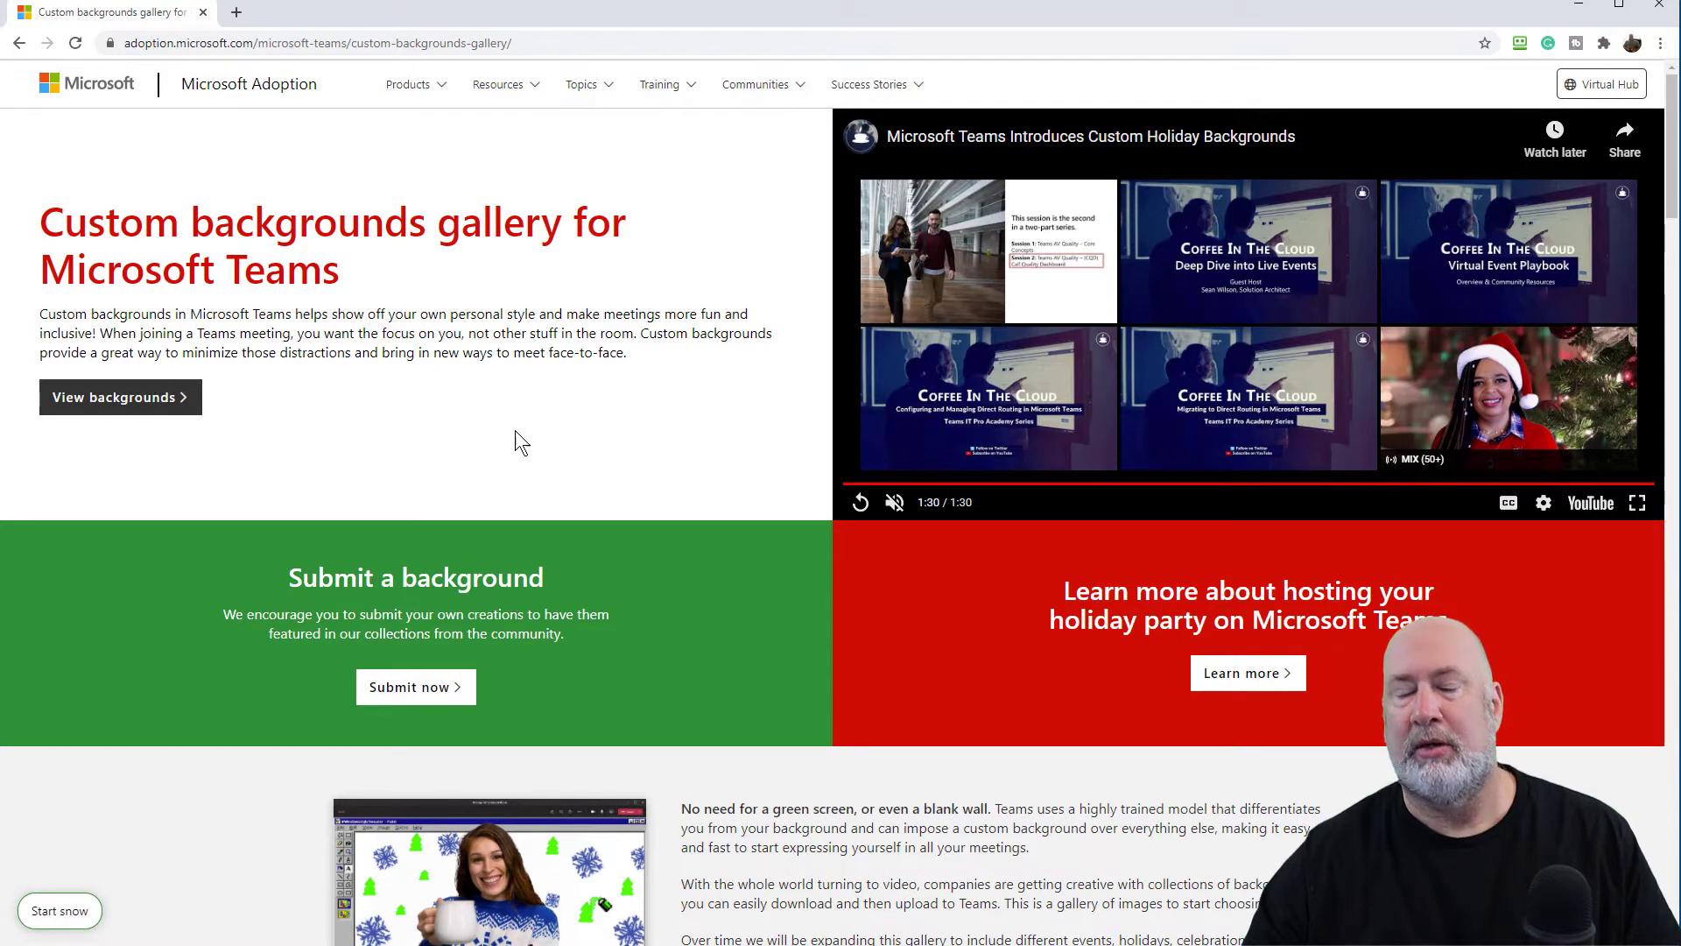
scroll(525, 433, "down", 10)
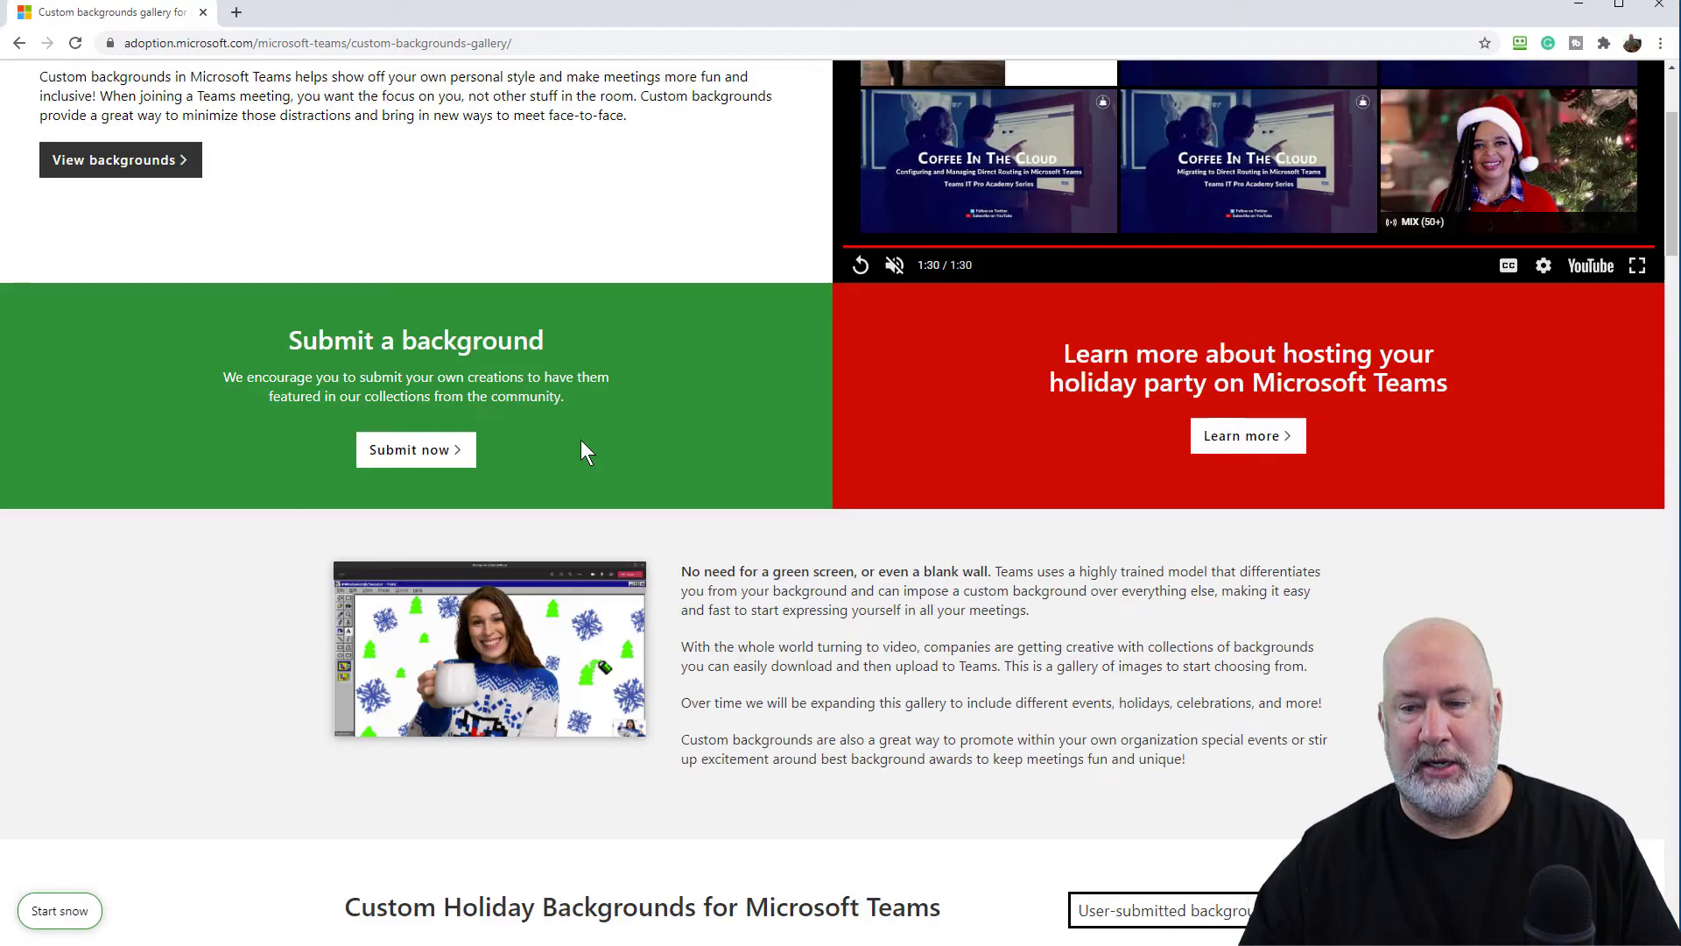
scroll(792, 432, "up", 2)
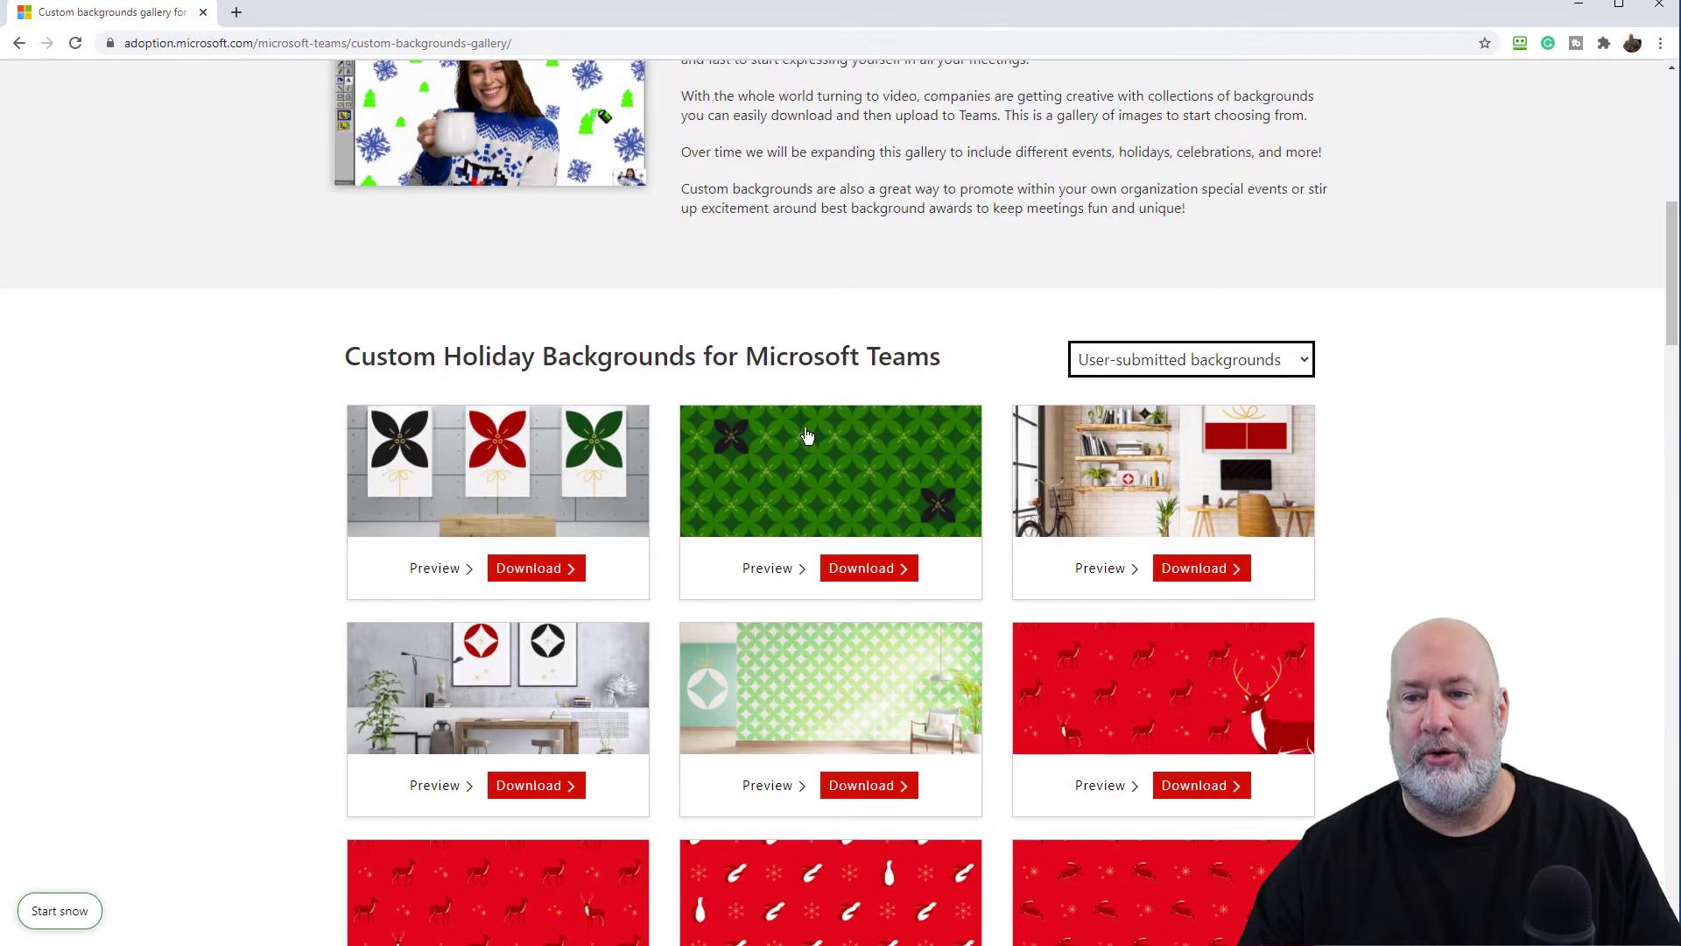
left_click(1293, 372)
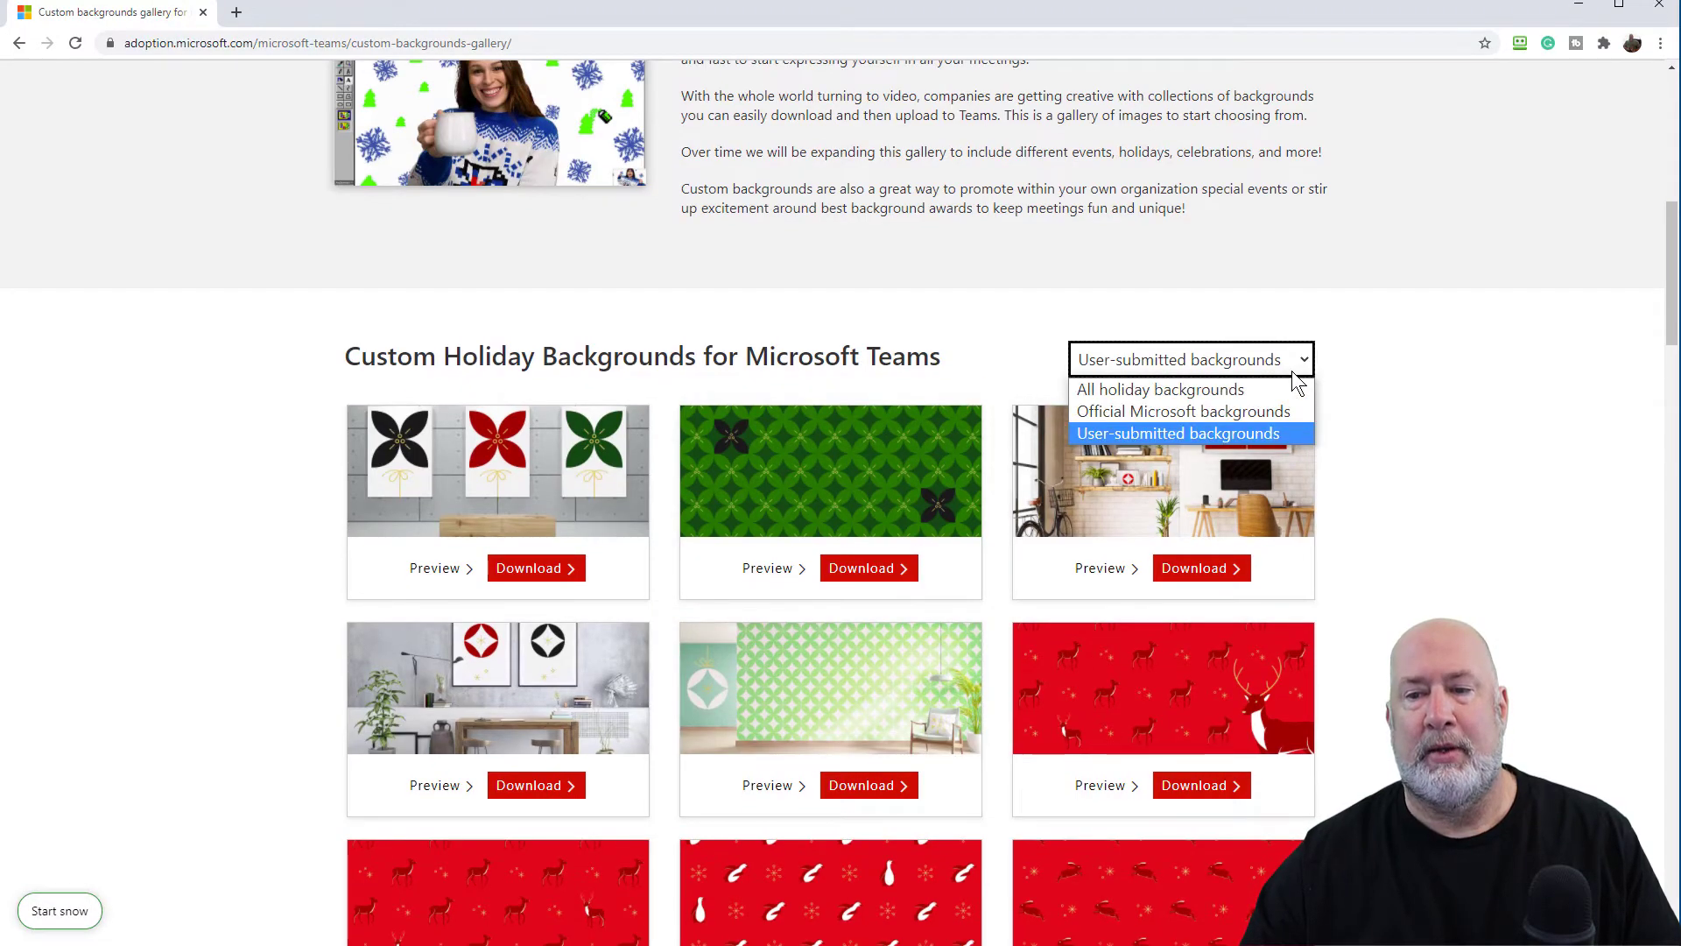
left_click(1205, 388)
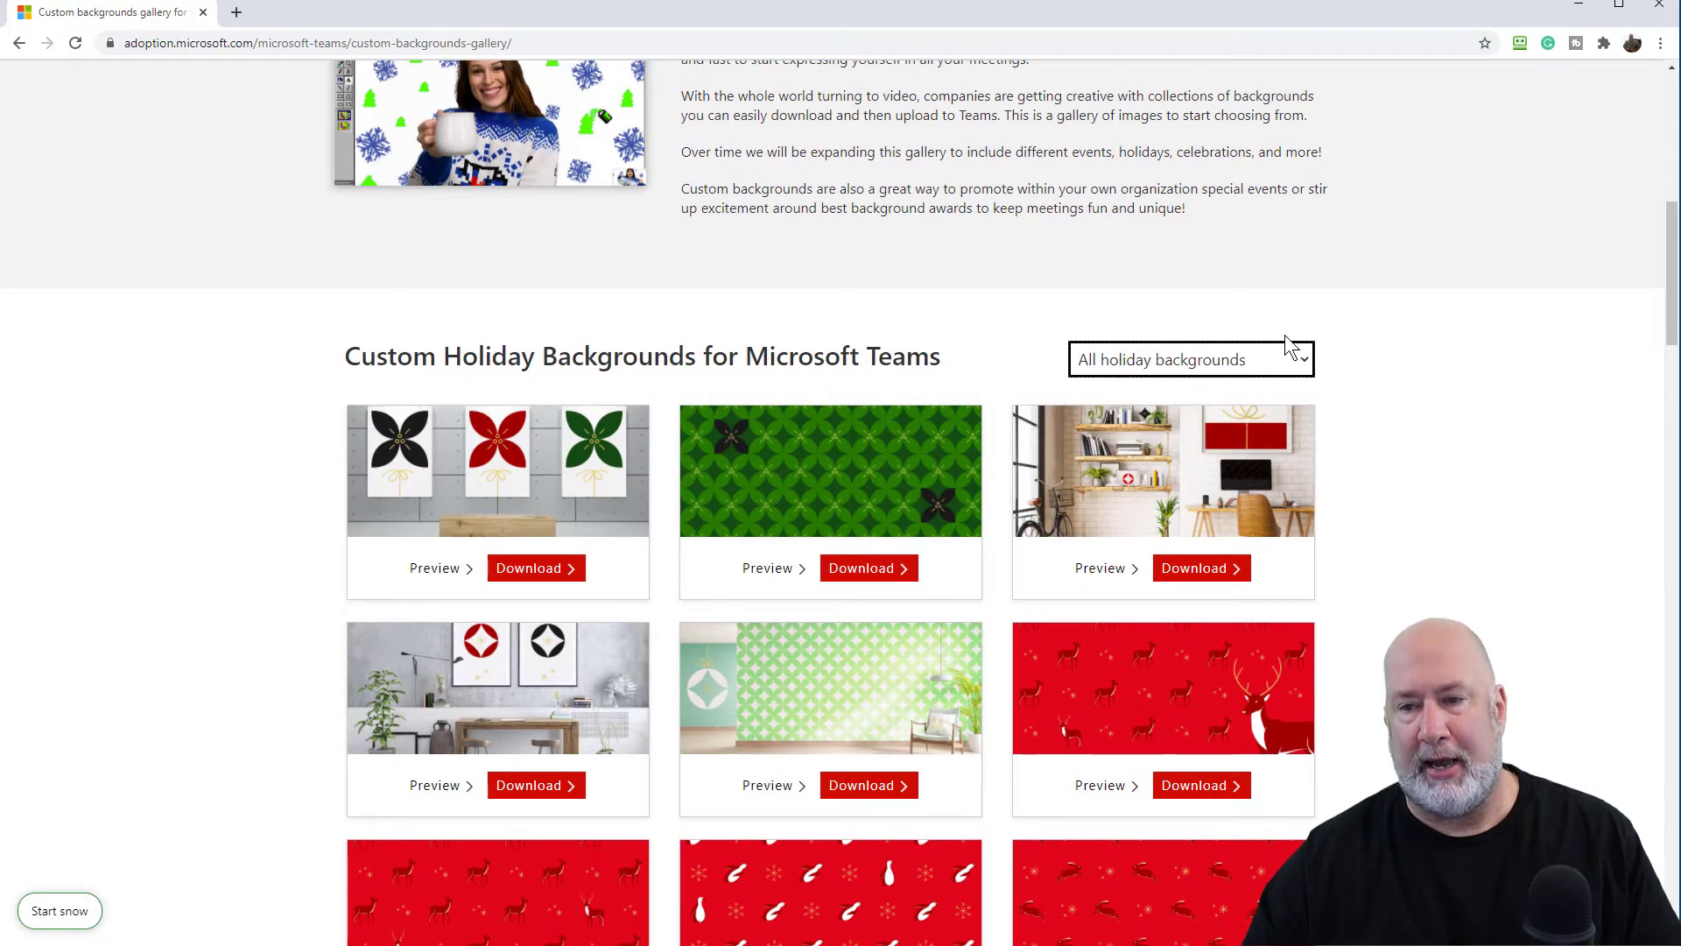
left_click(1303, 359)
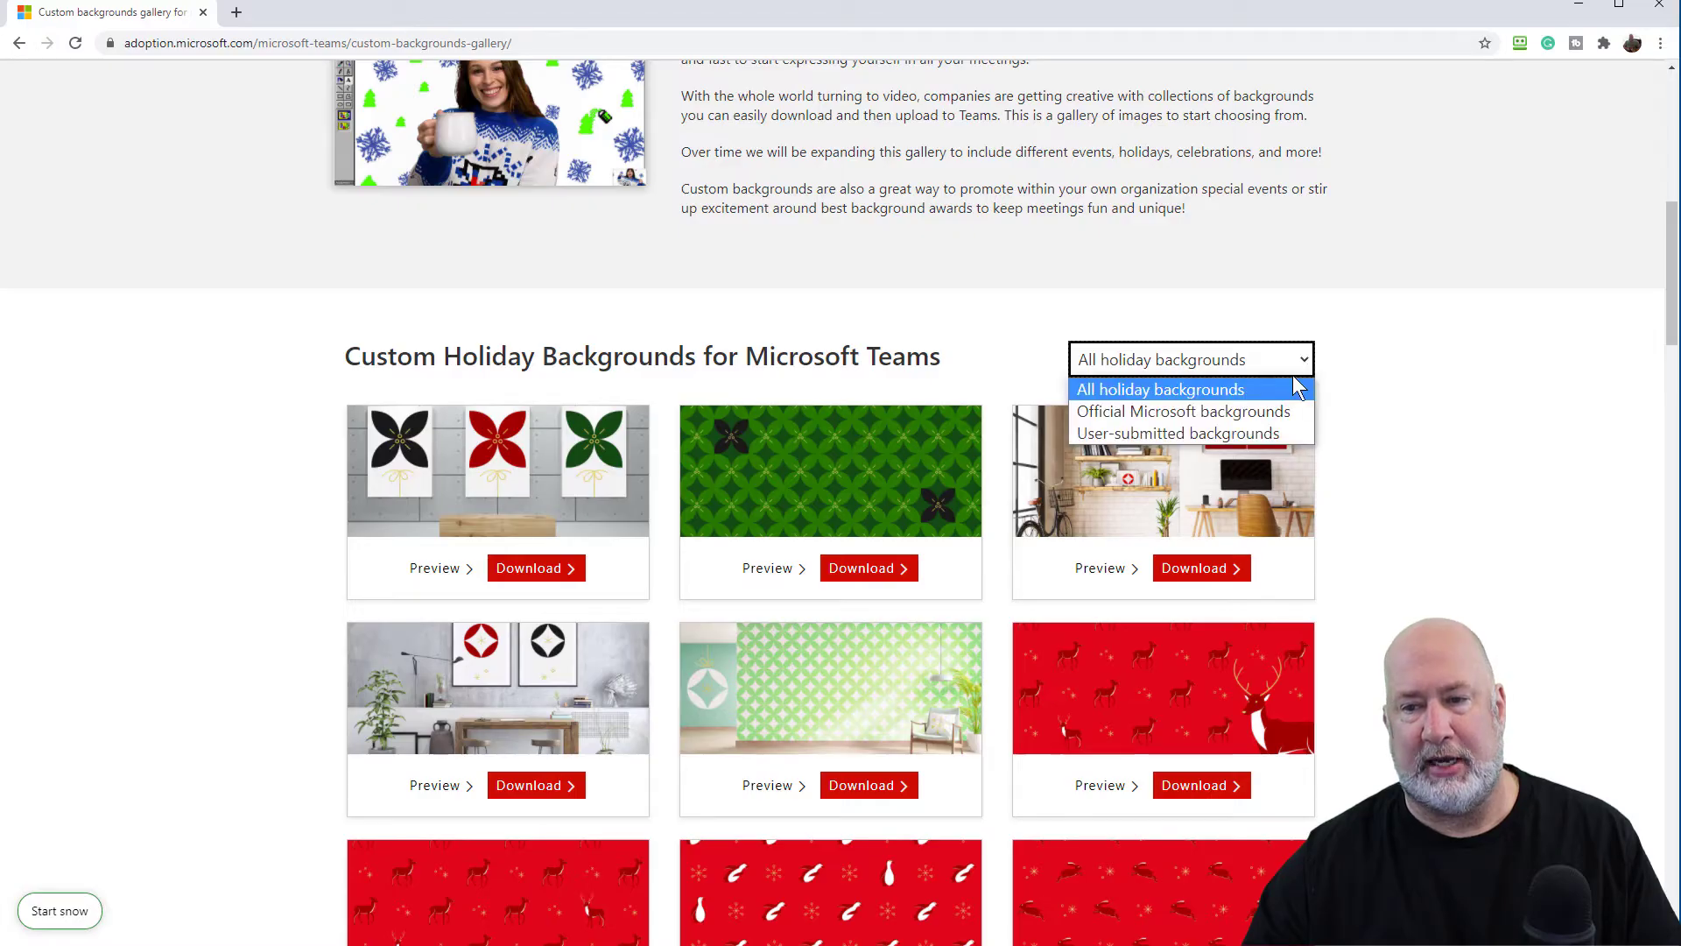
left_click(1261, 409)
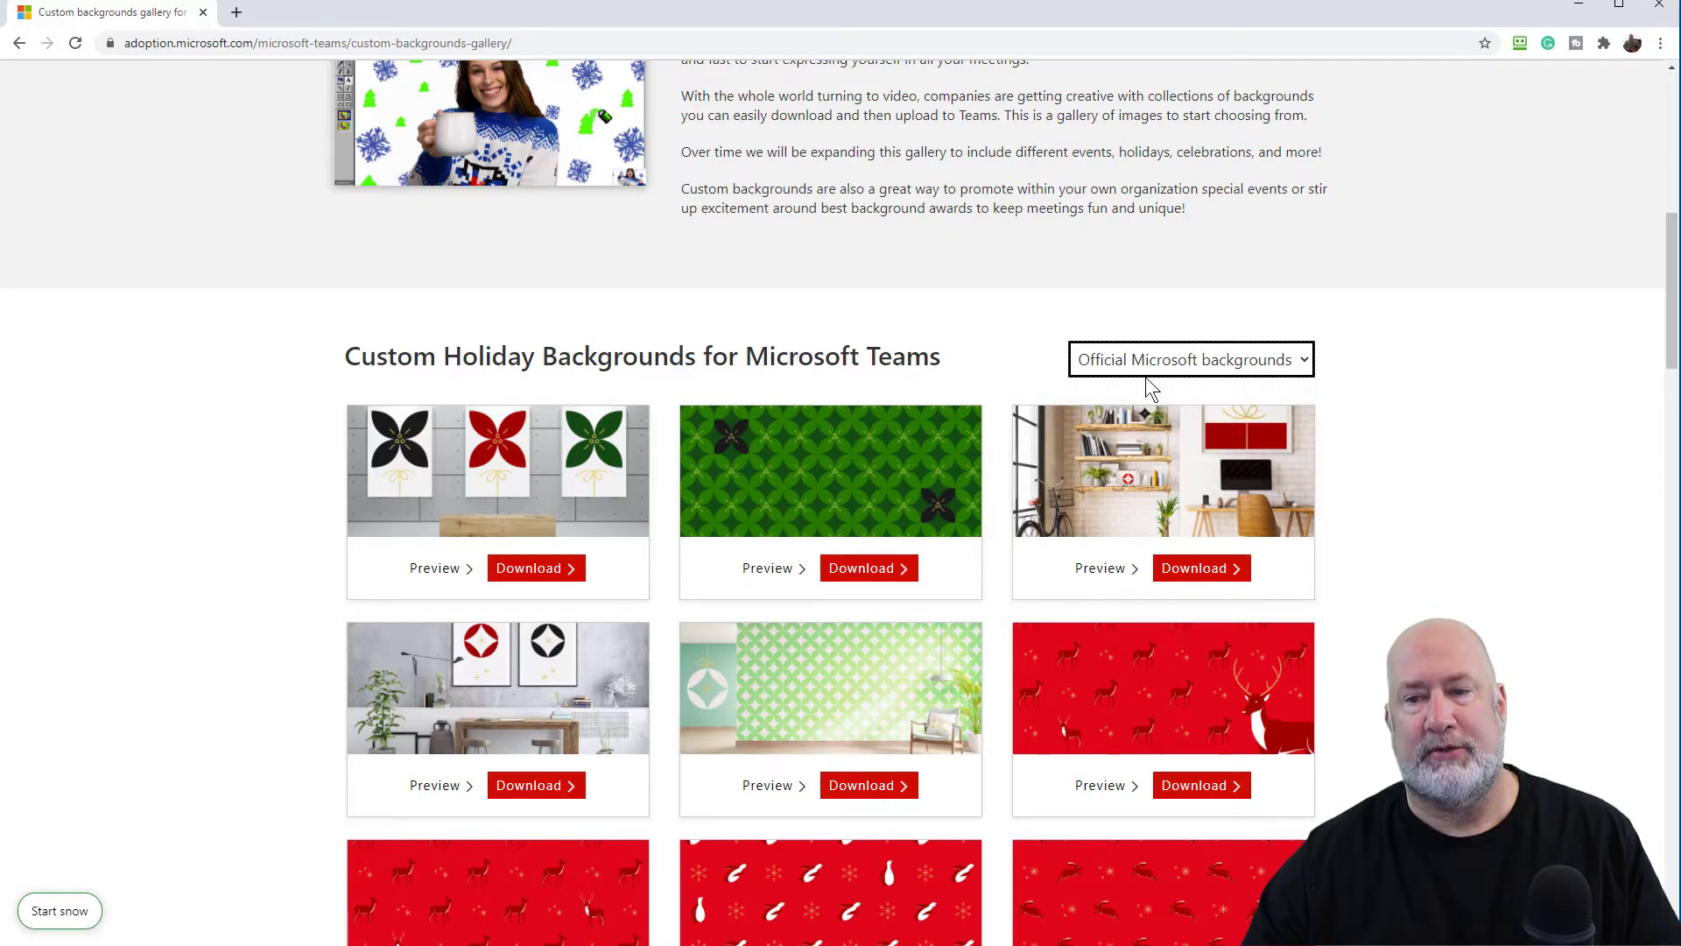
Browse the official backgrounds, then filter the gallery to User-submitted backgrounds.
scroll(1327, 379, "down", 9)
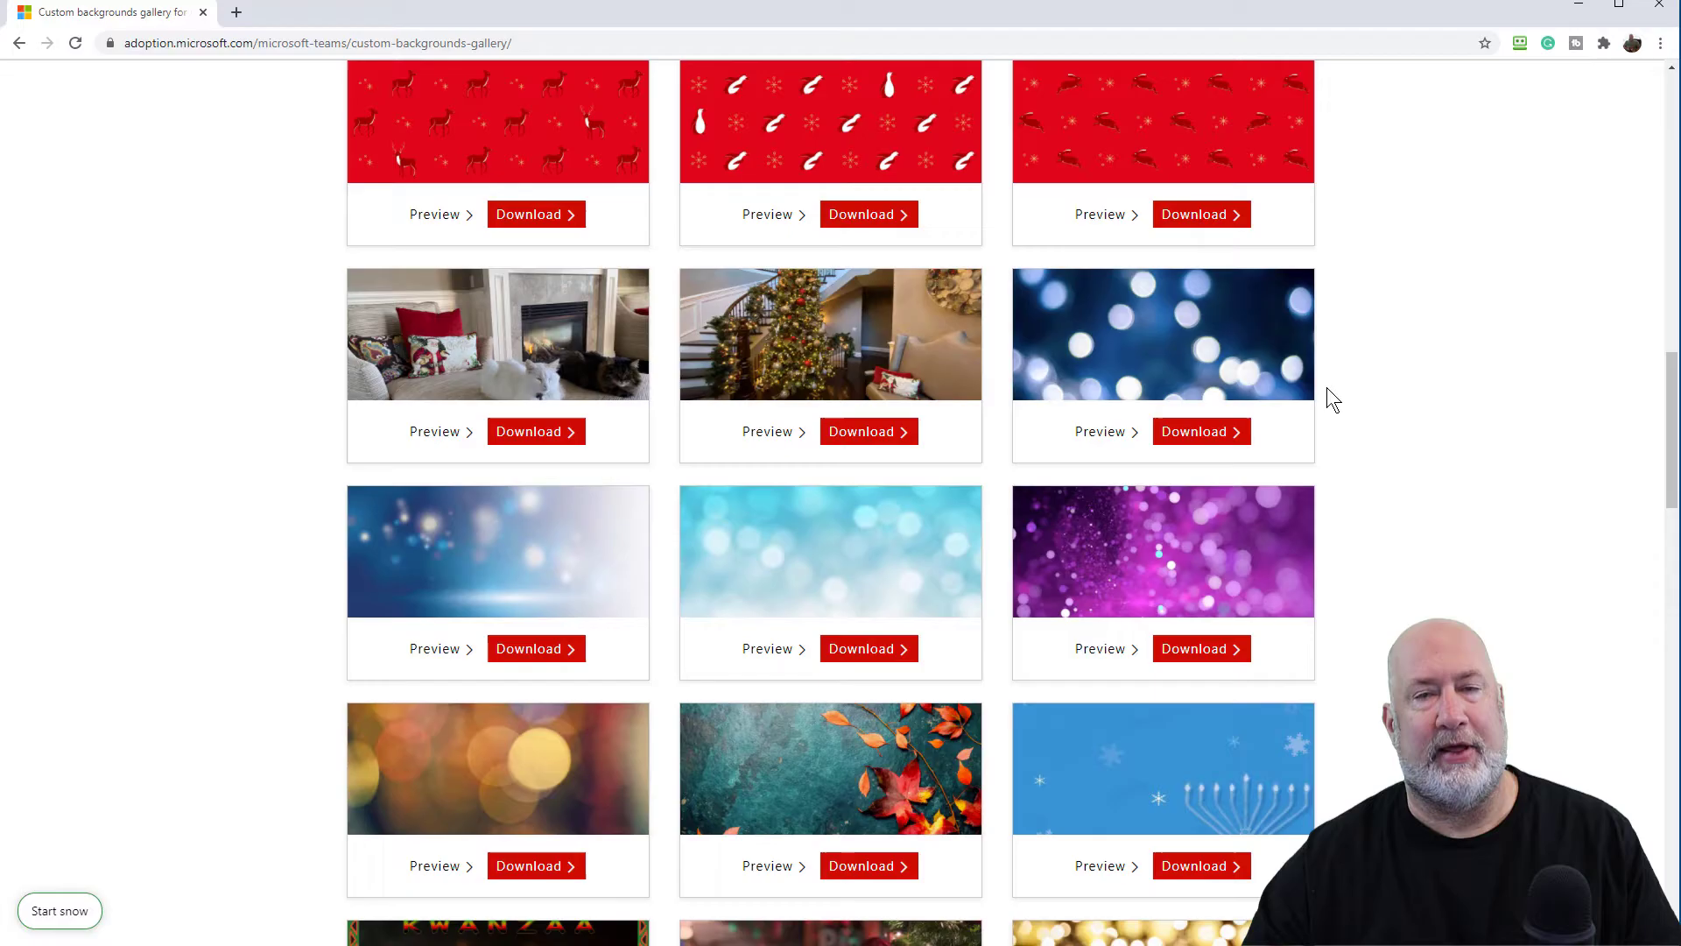
scroll(1329, 389, "down", 6)
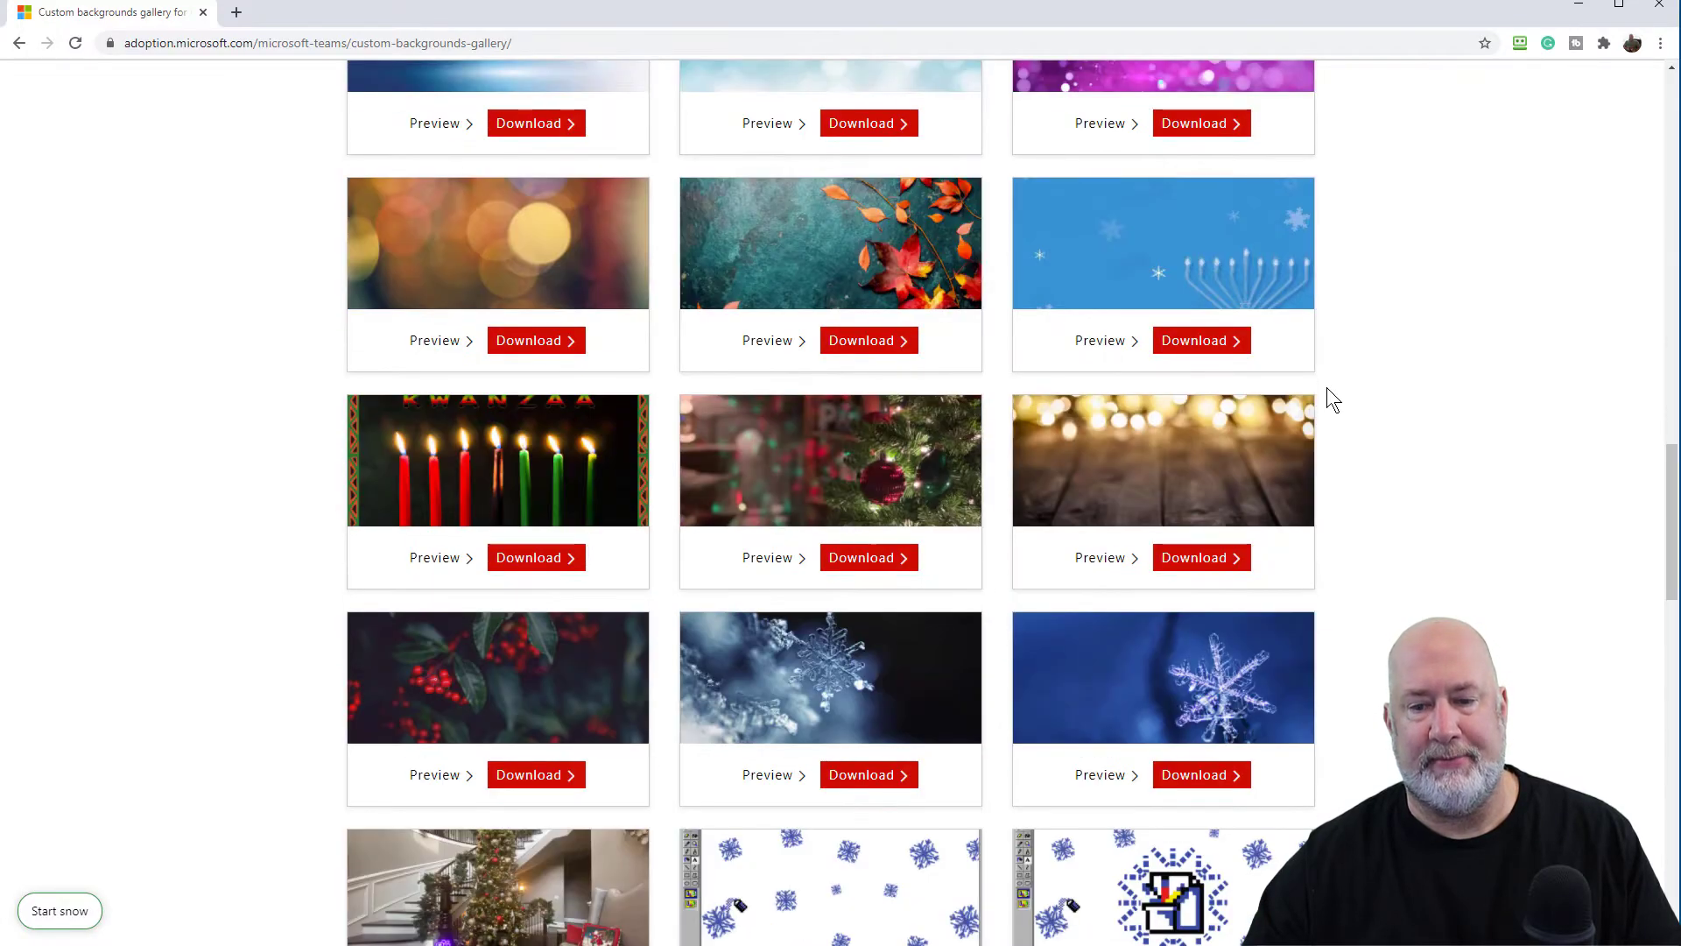
scroll(1327, 394, "down", 3)
scroll(1328, 394, "up", 20)
scroll(1310, 425, "down", 9)
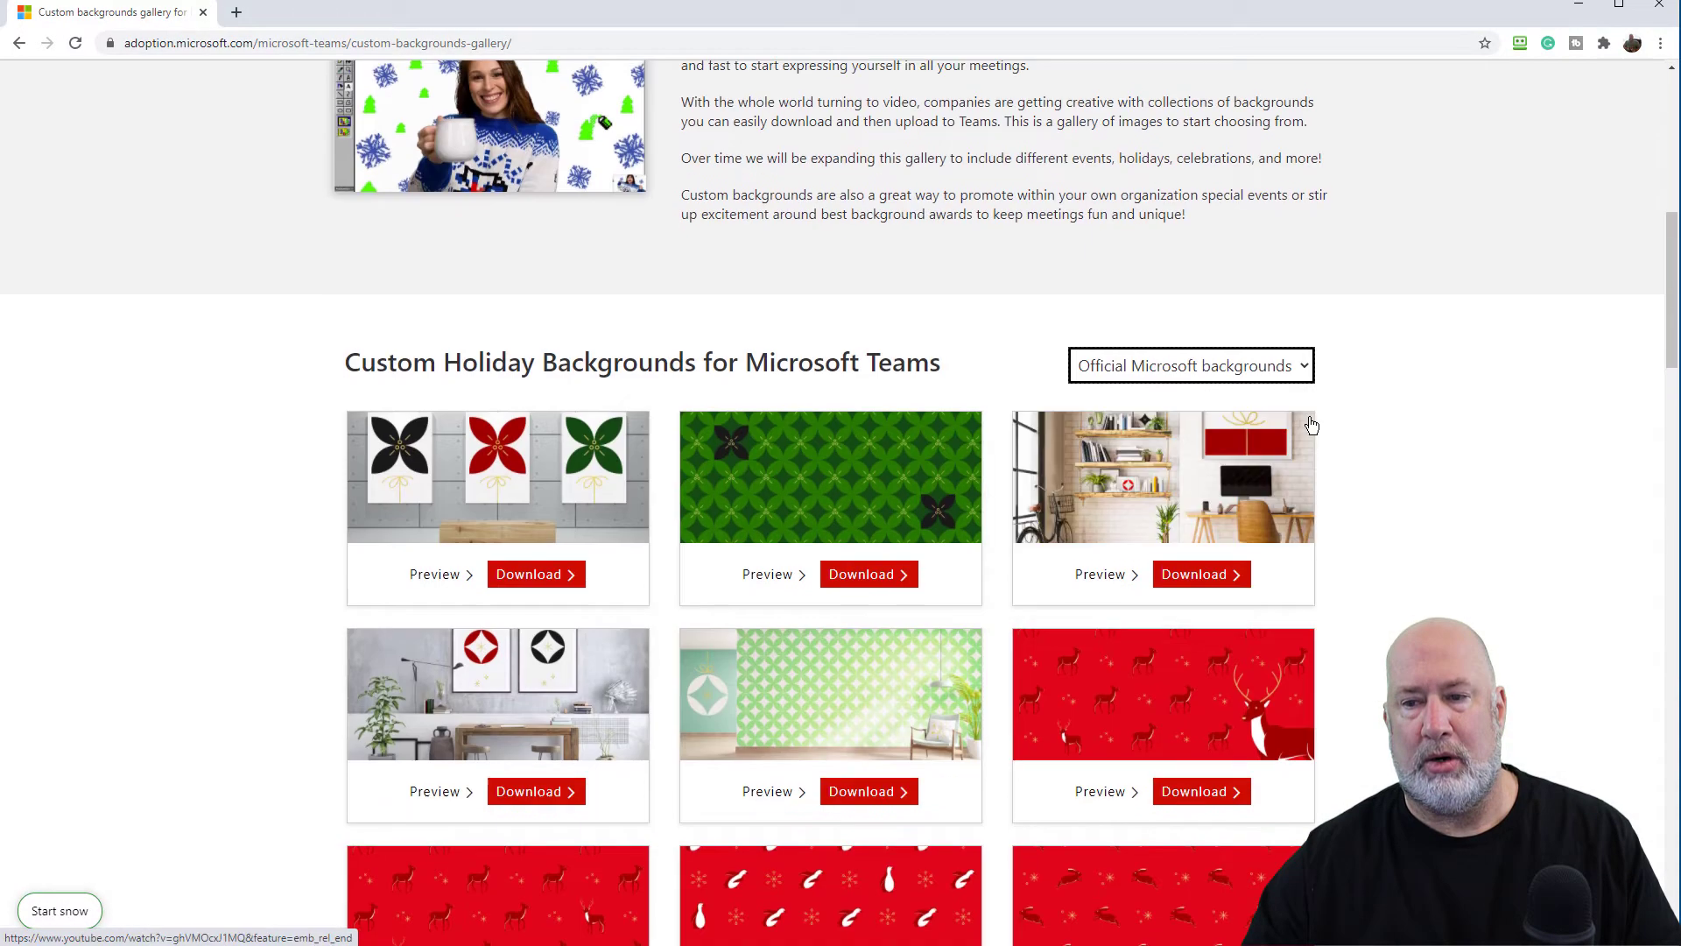
left_click(1274, 372)
left_click(1196, 433)
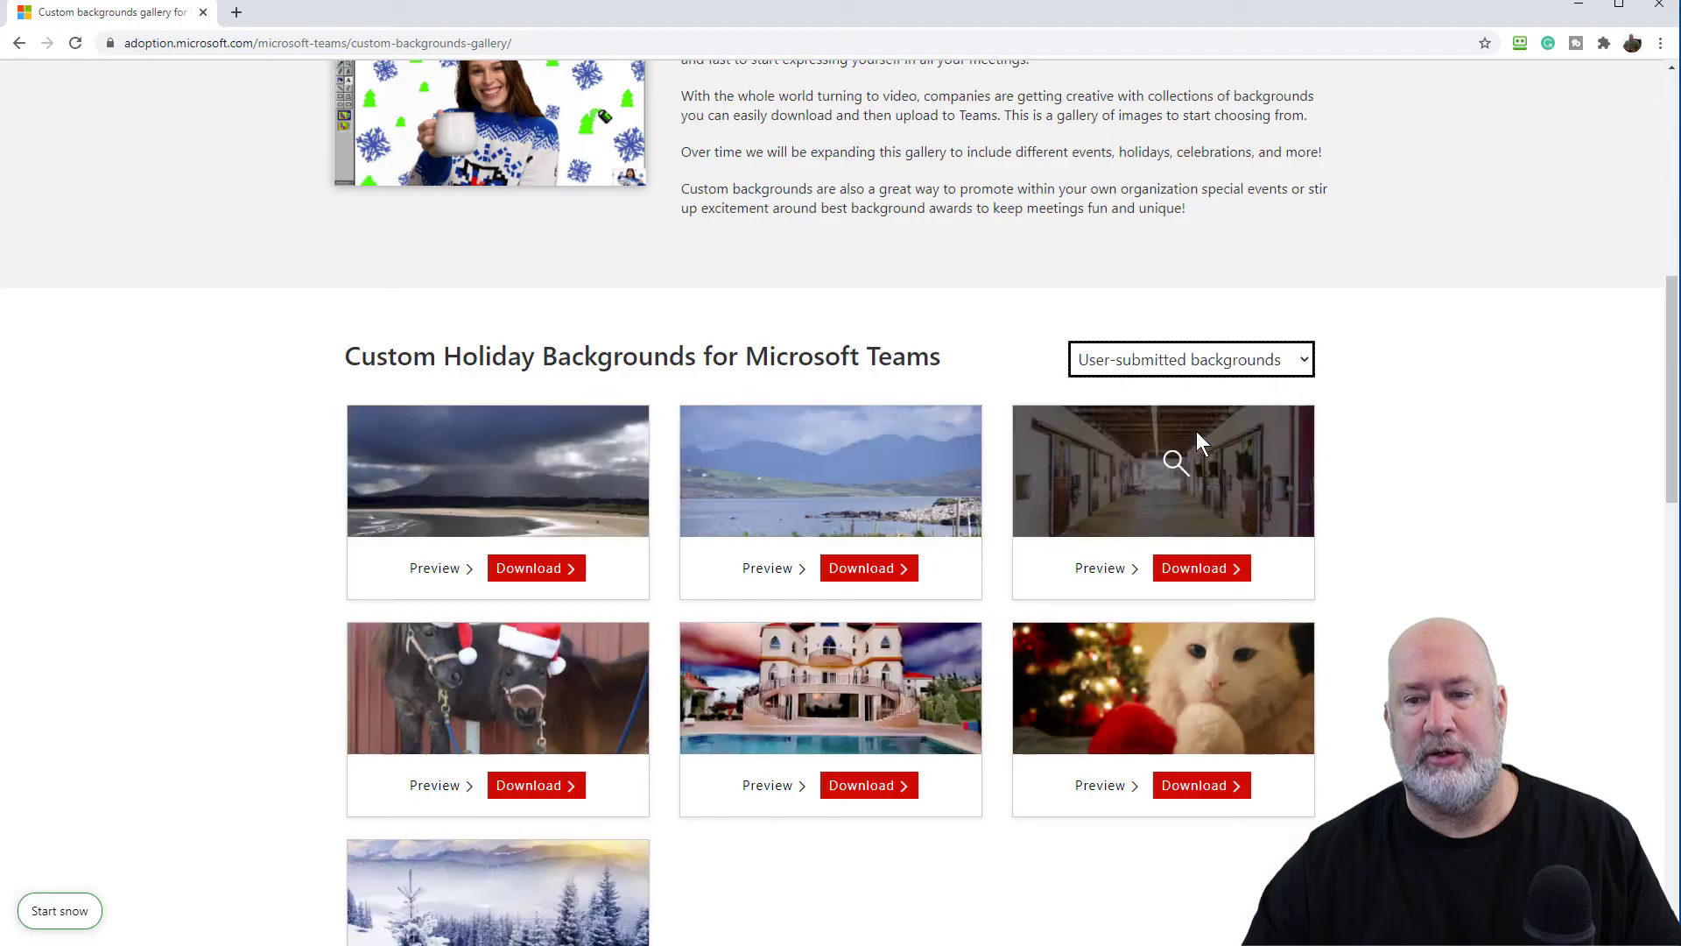
Switch the filter back to All holiday backgrounds and browse the full set.
scroll(1340, 387, "down", 3)
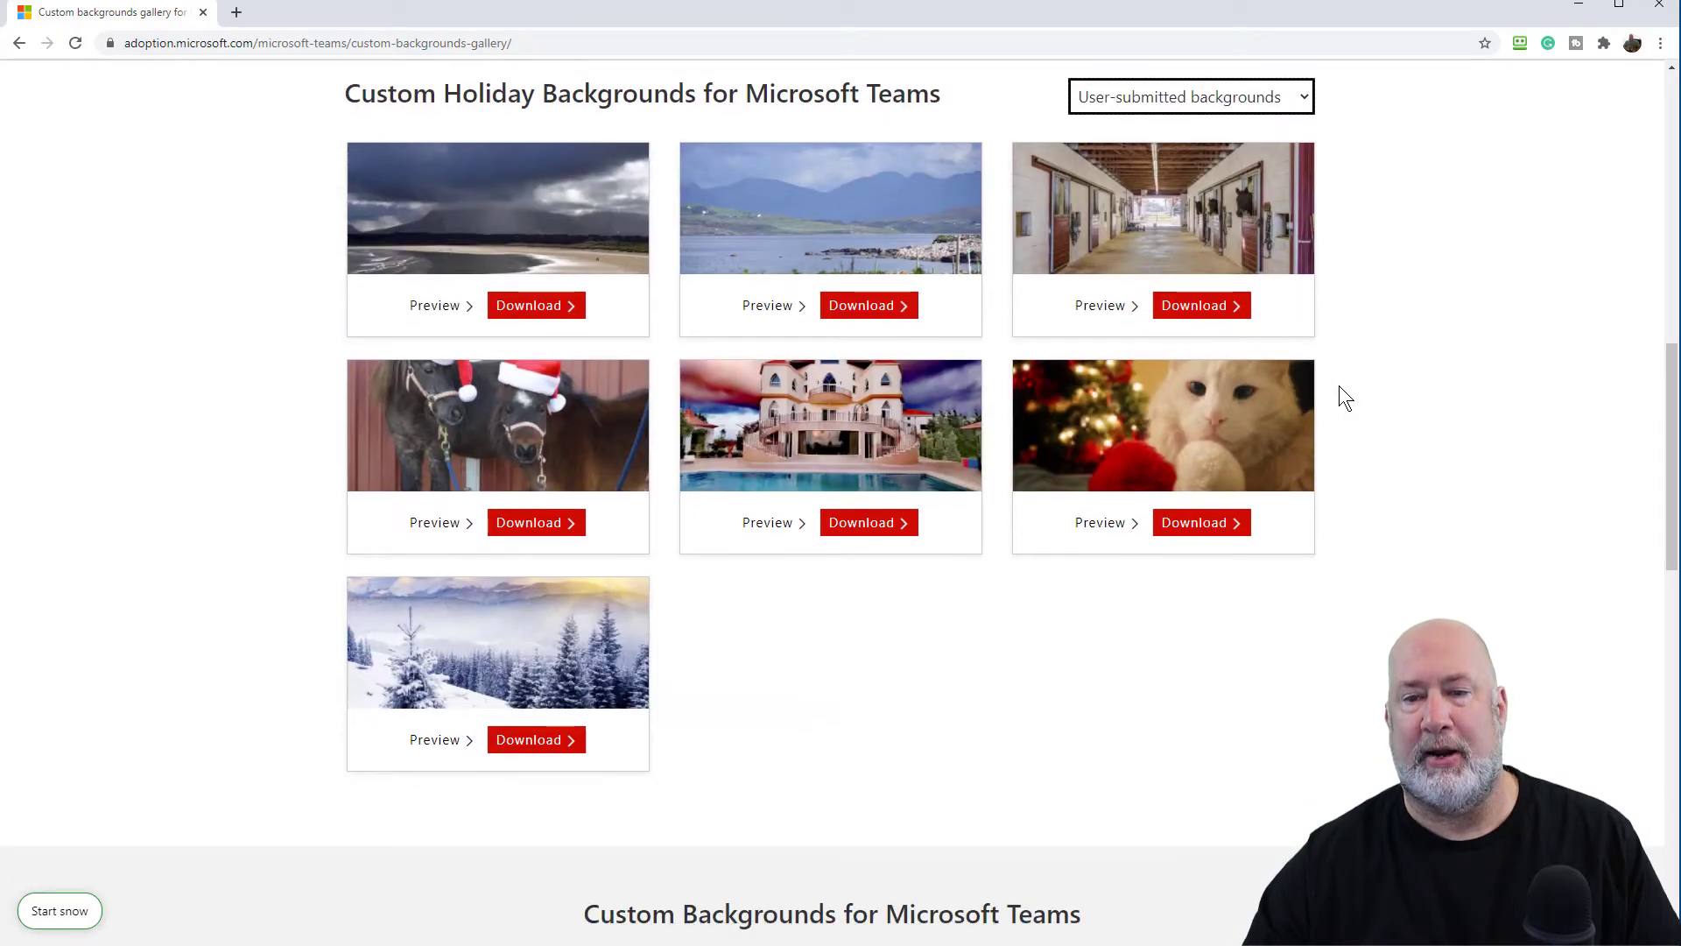
left_click(1294, 97)
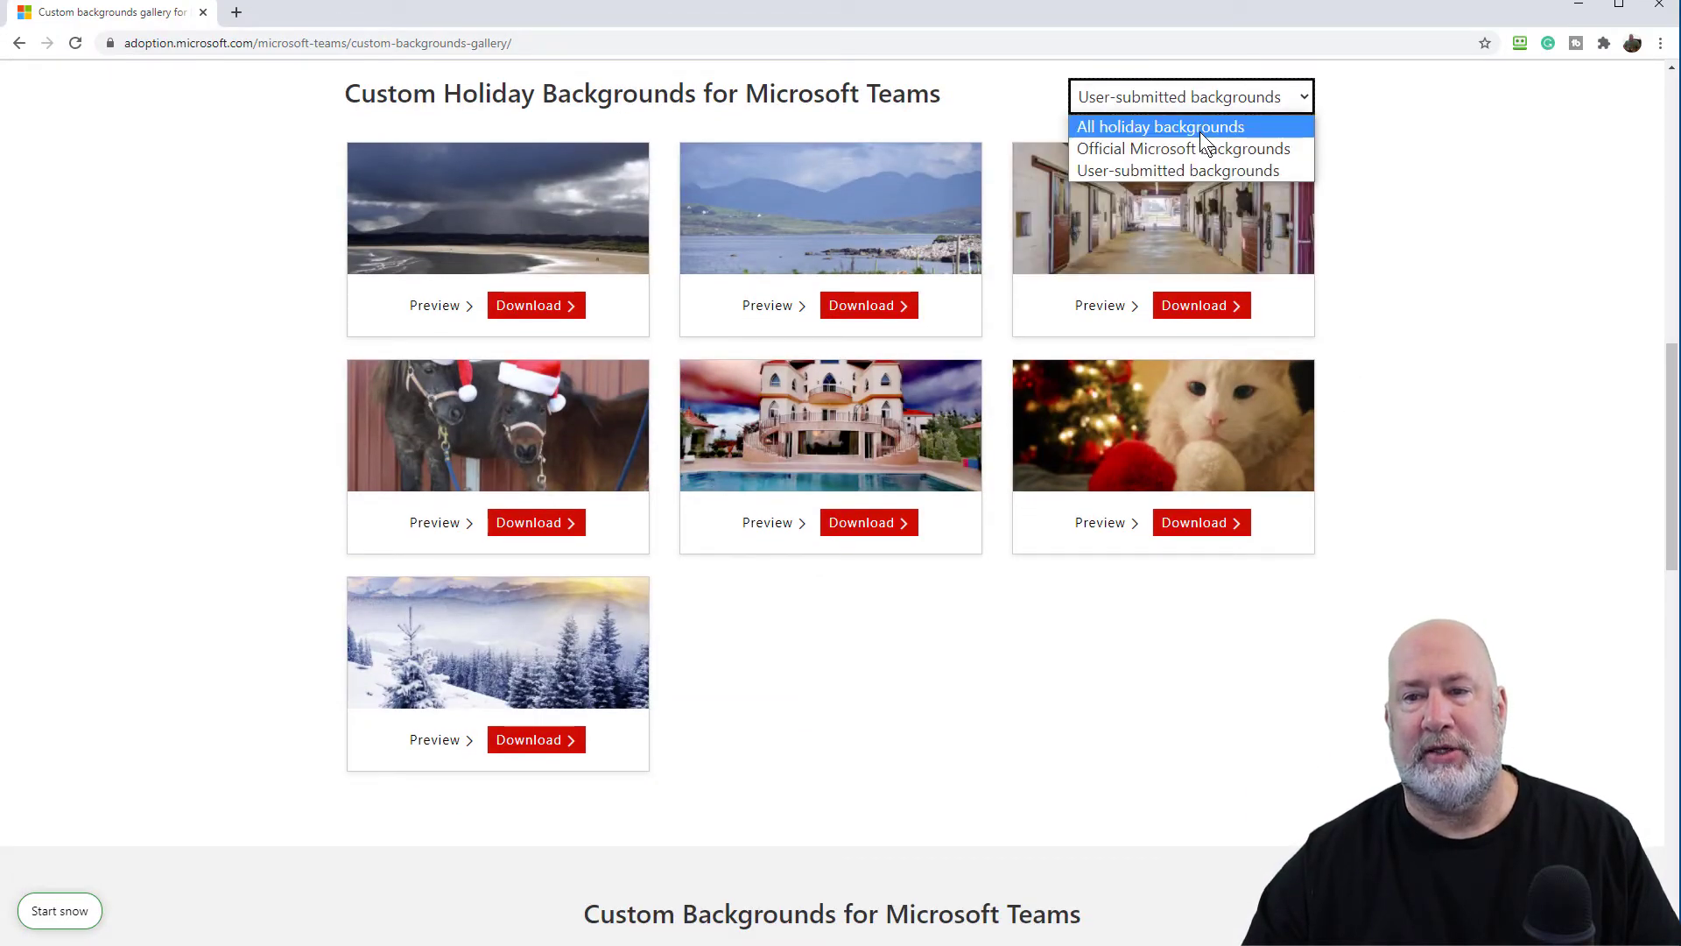
left_click(1200, 129)
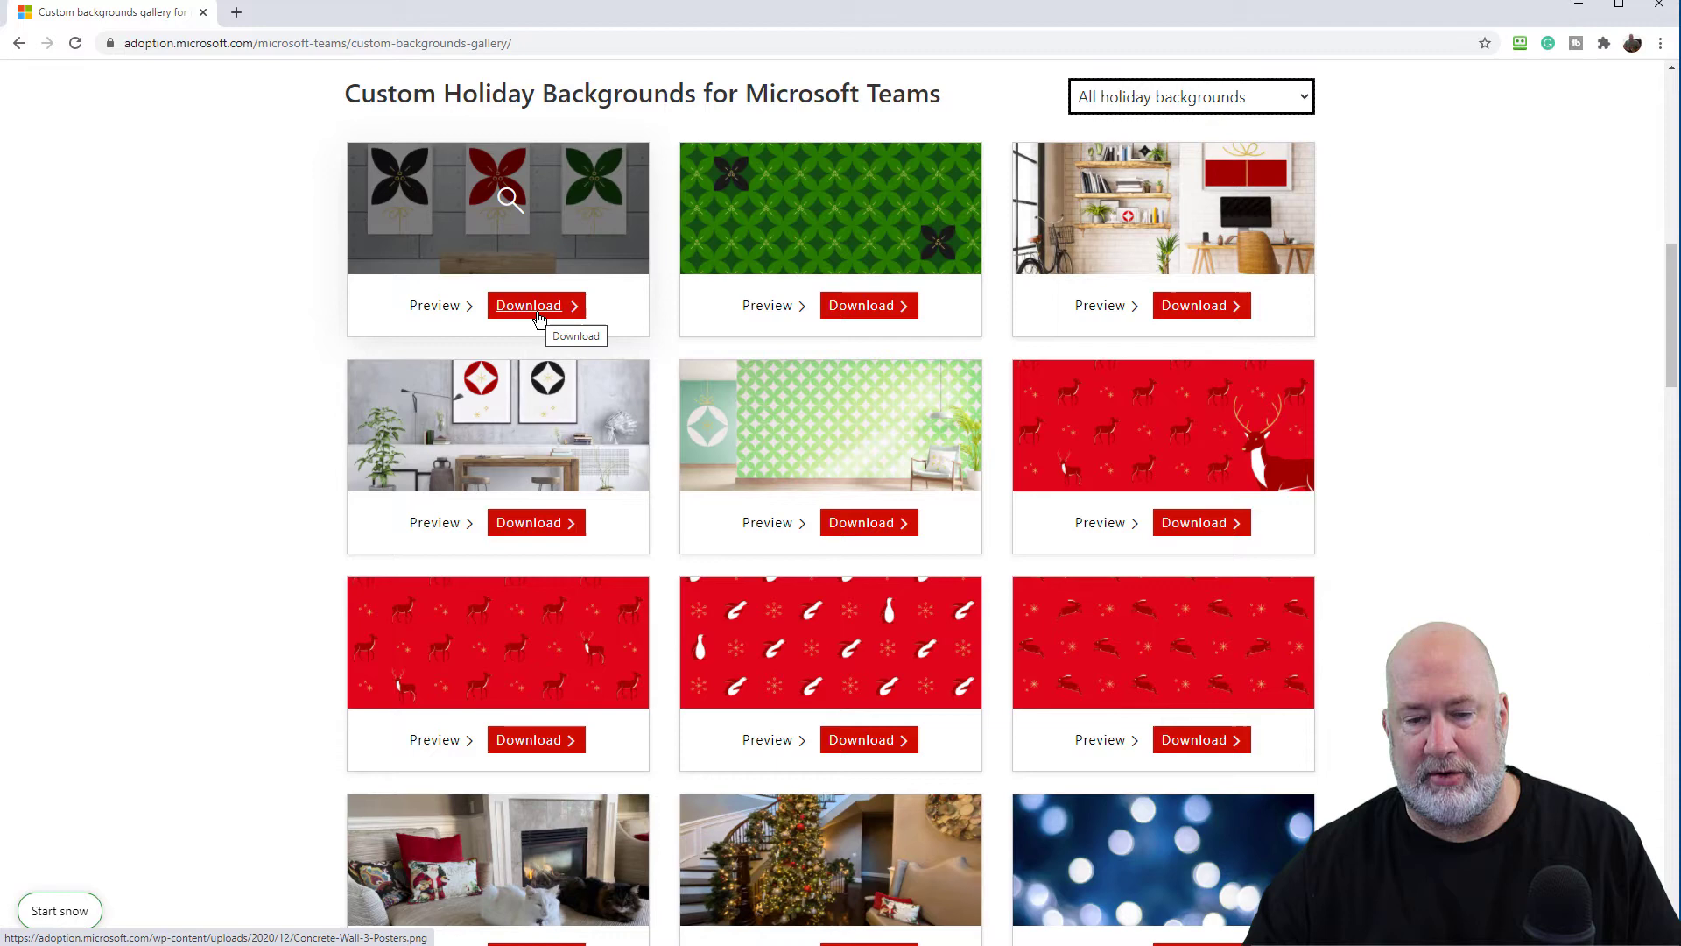
scroll(1230, 429, "down", 3)
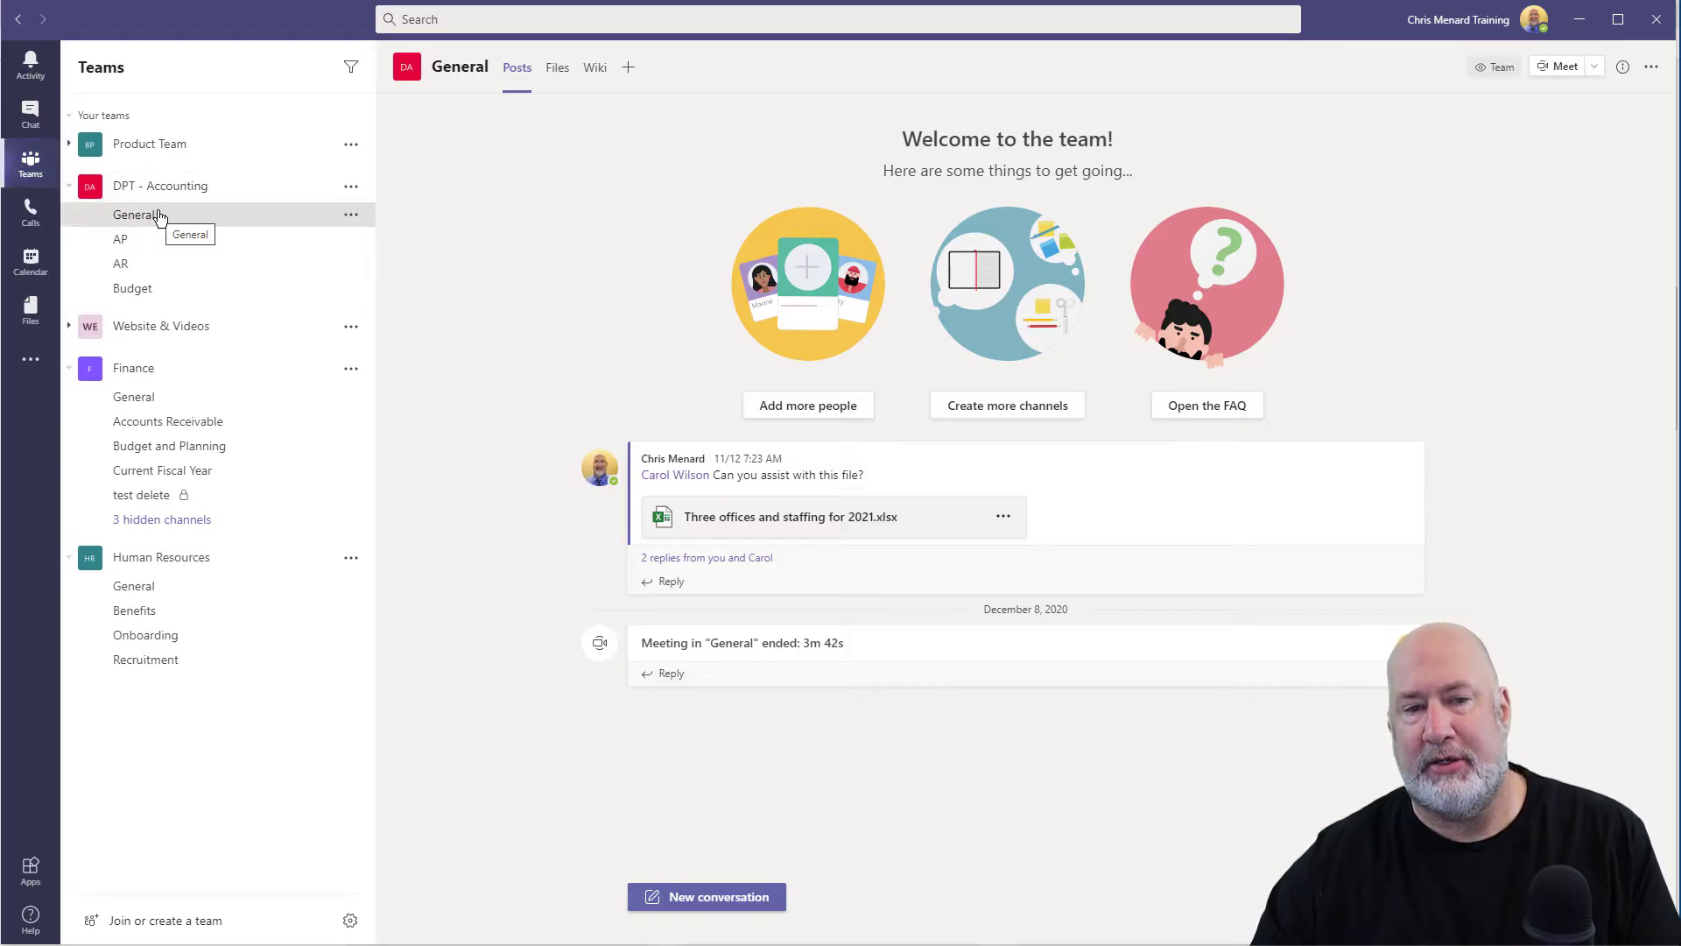
Start a General channel meeting, move and widen the pre-join window, and turn the camera on.
left_click(1567, 75)
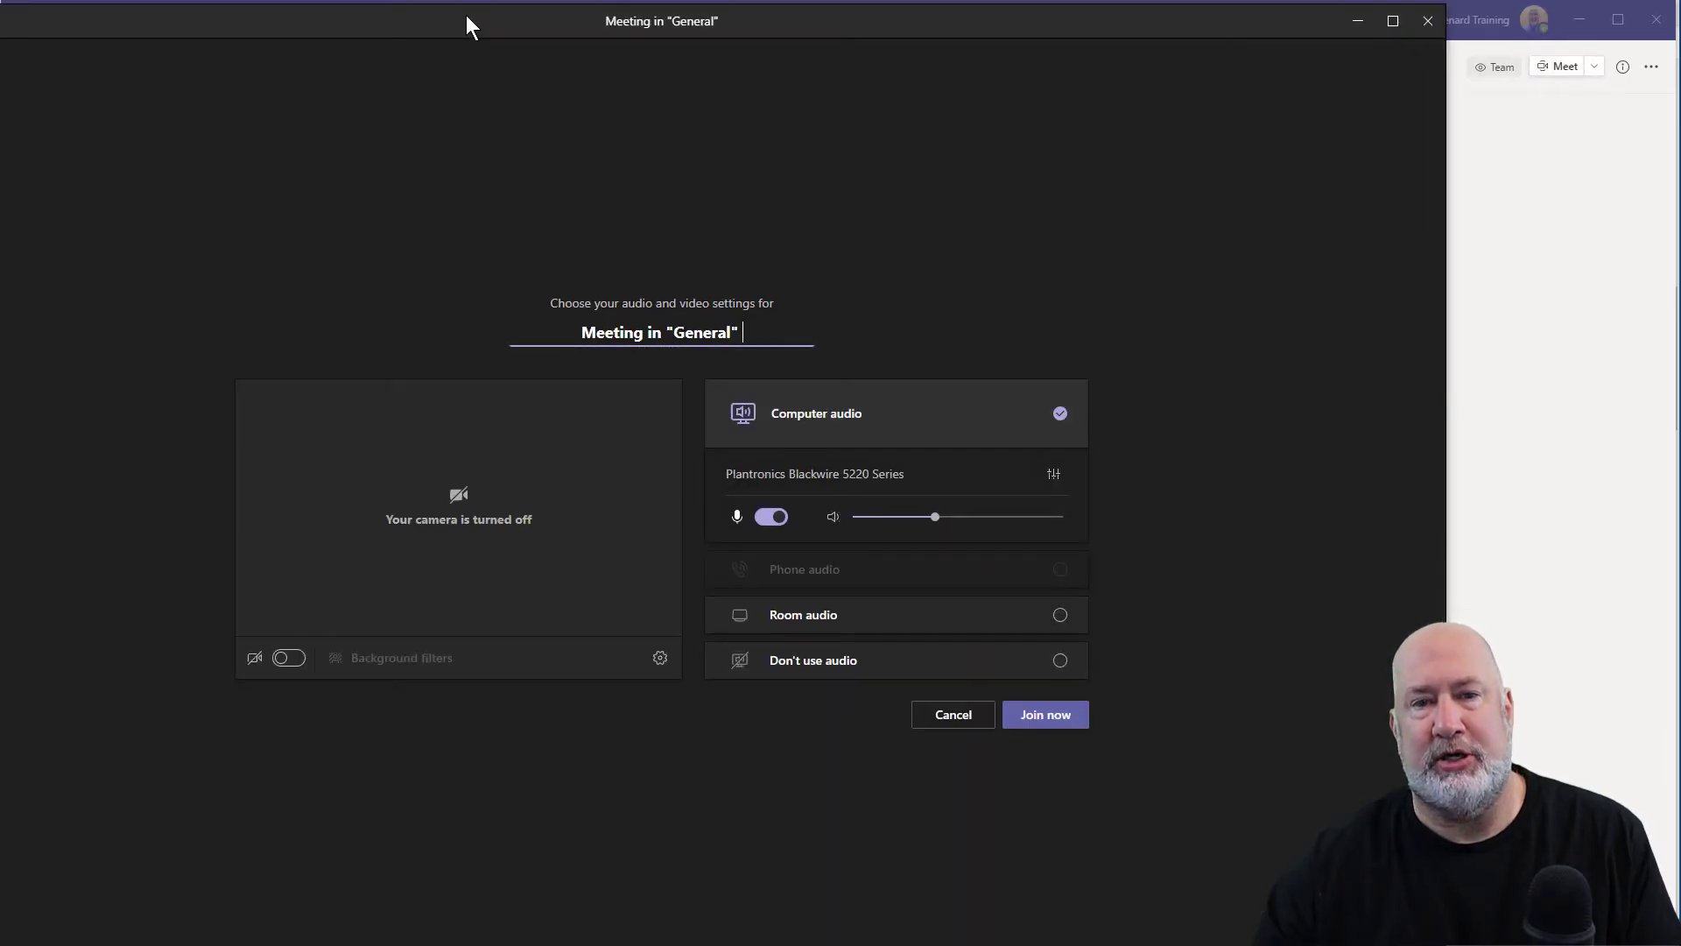
left_click_drag(605, 21, 588, 11)
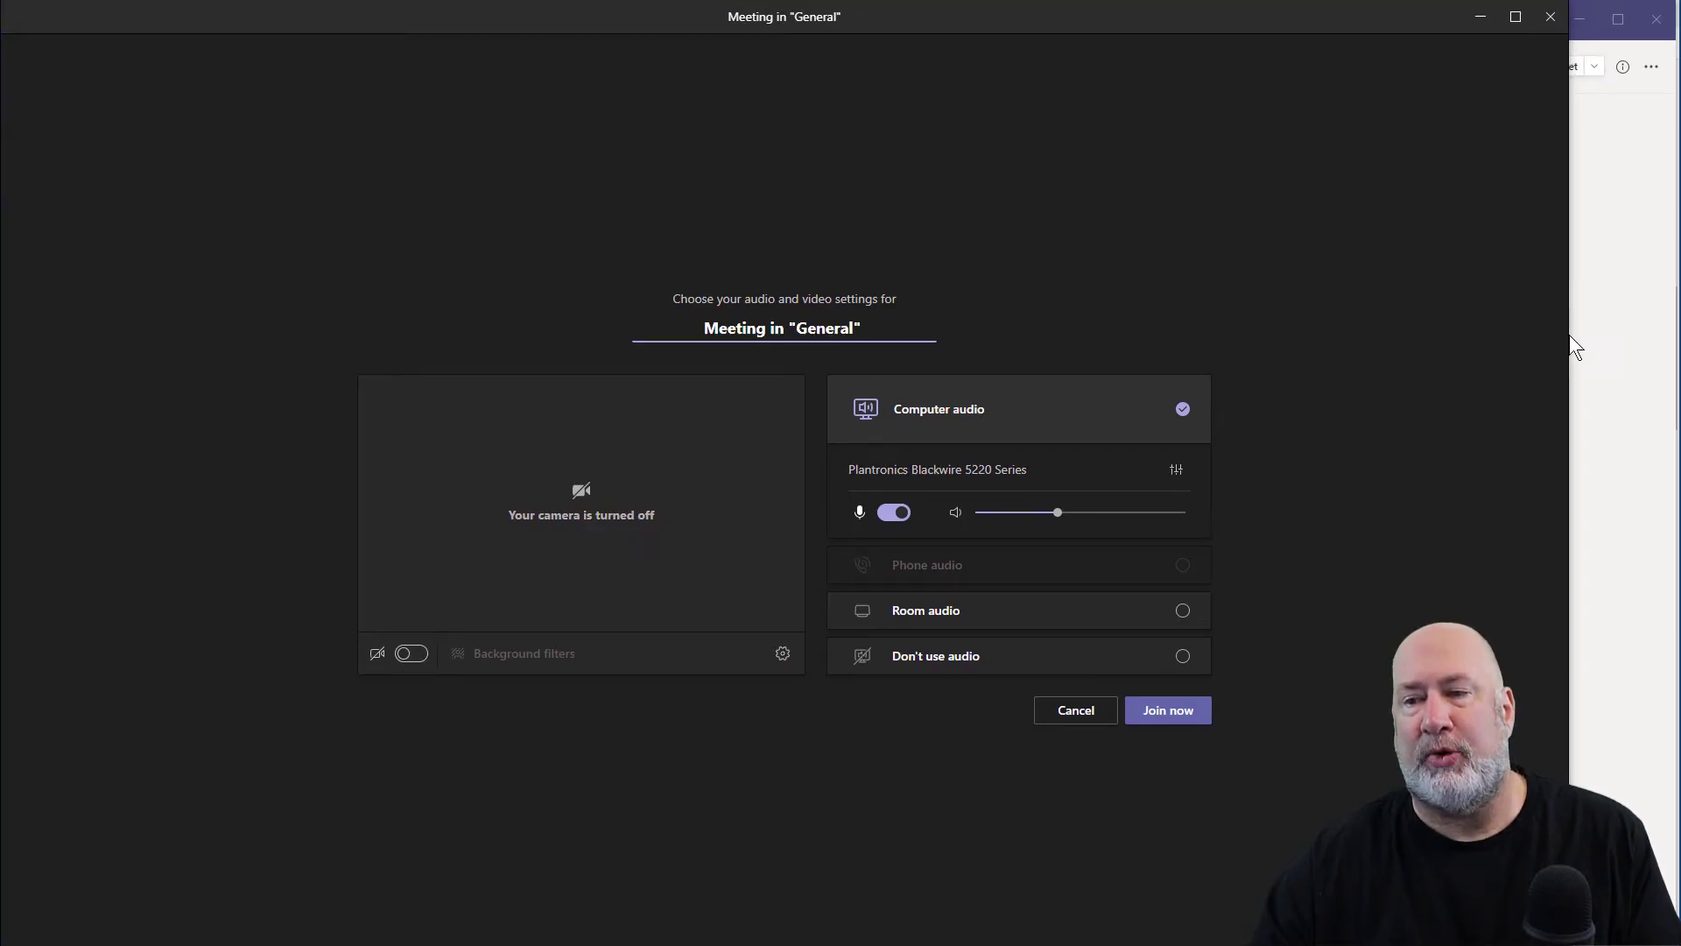
left_click_drag(1570, 335, 1672, 334)
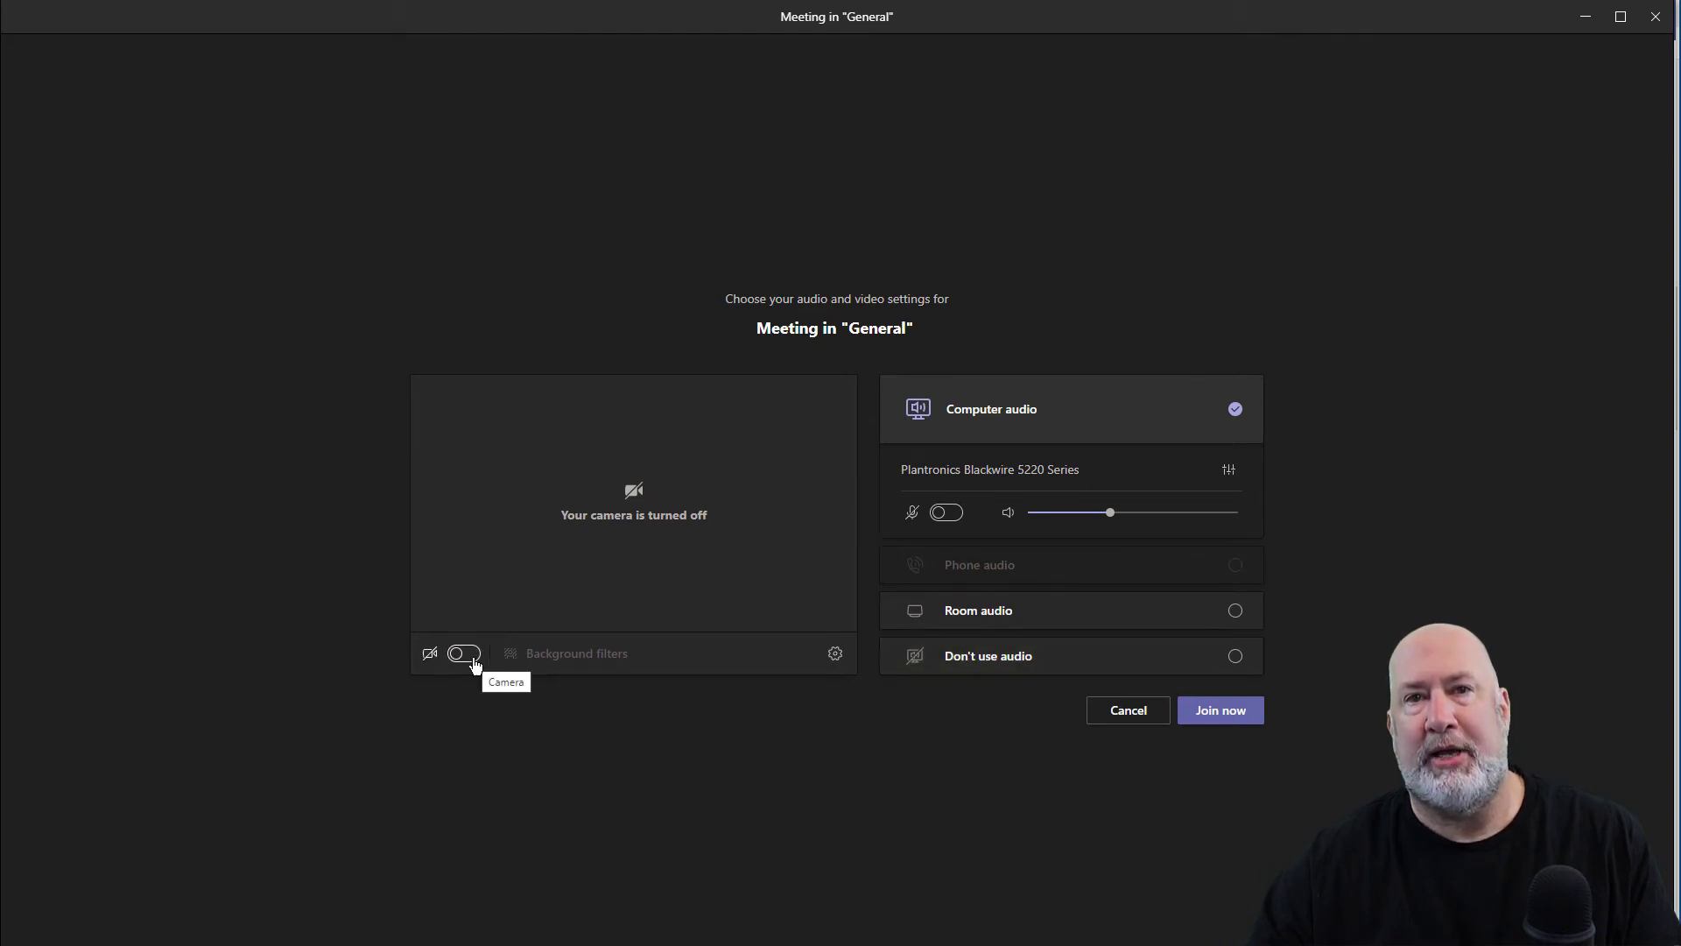
left_click(466, 654)
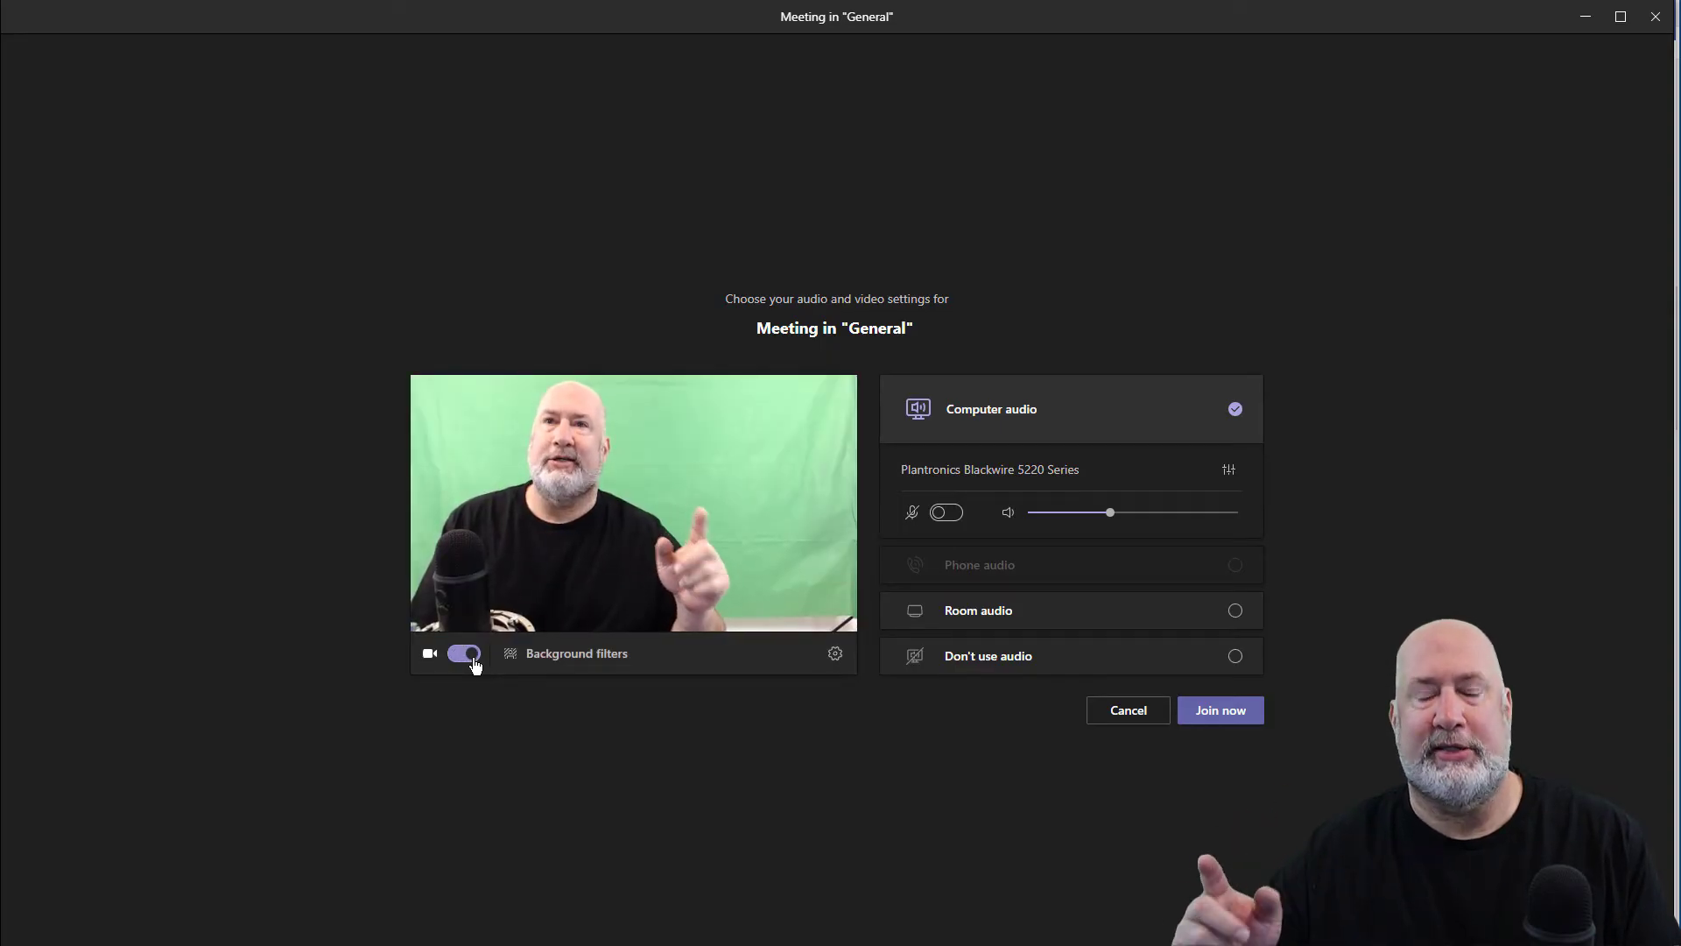
Check the device settings, close them, and bring up the background filter choices.
left_click(836, 654)
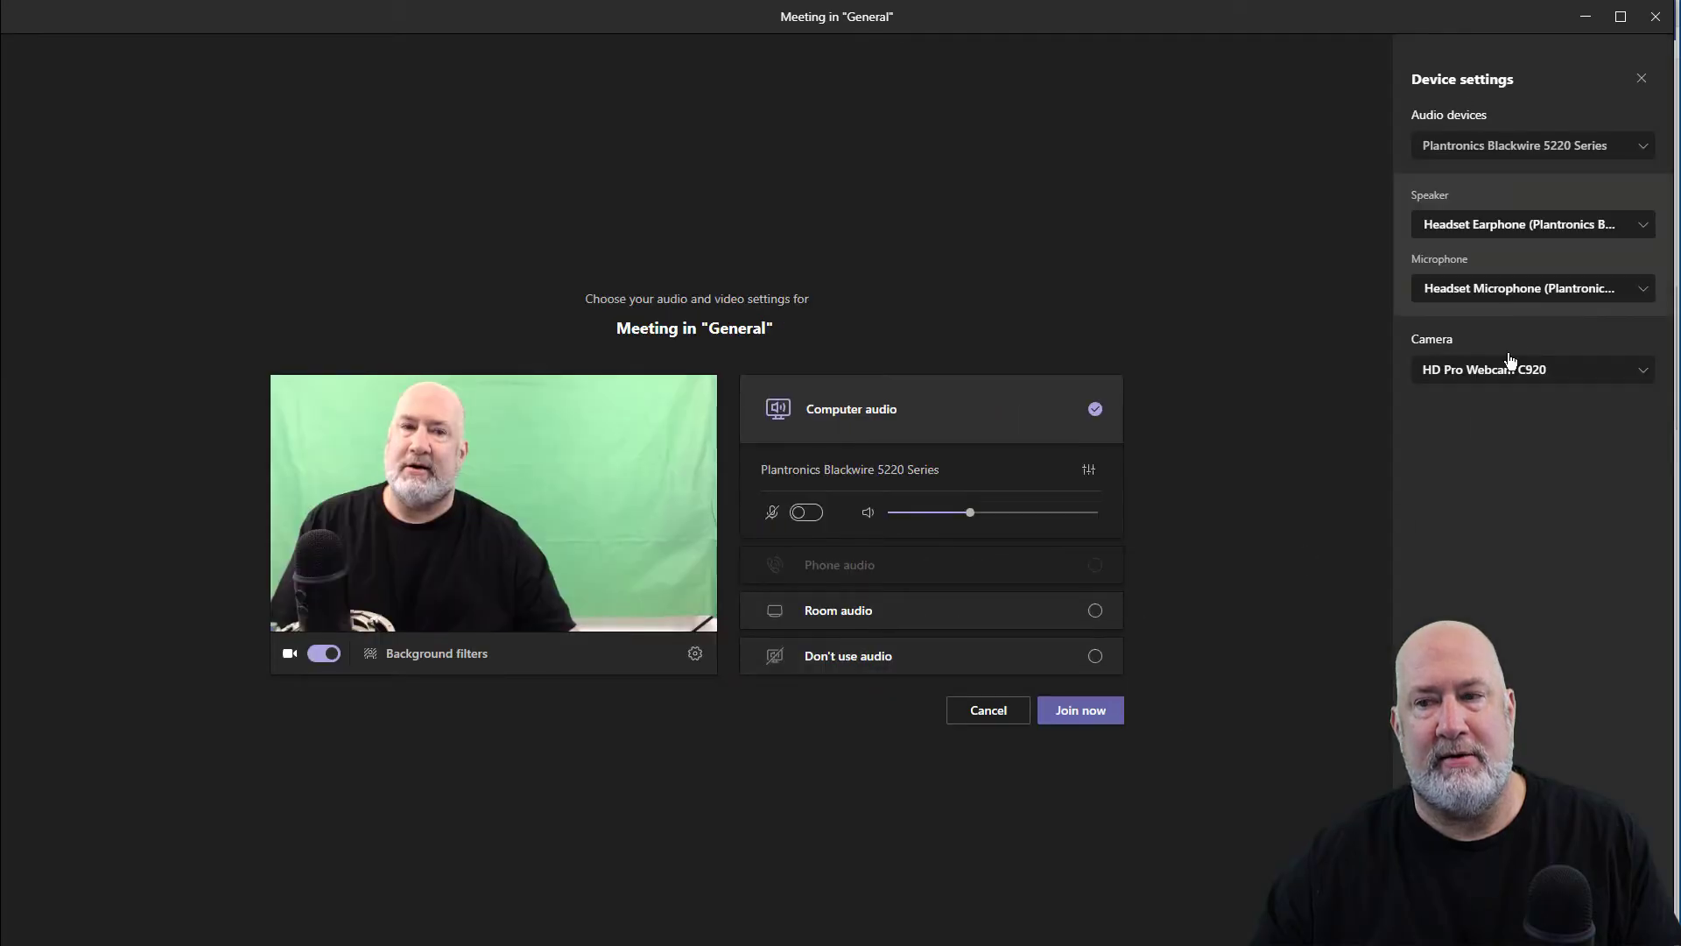
left_click(1642, 78)
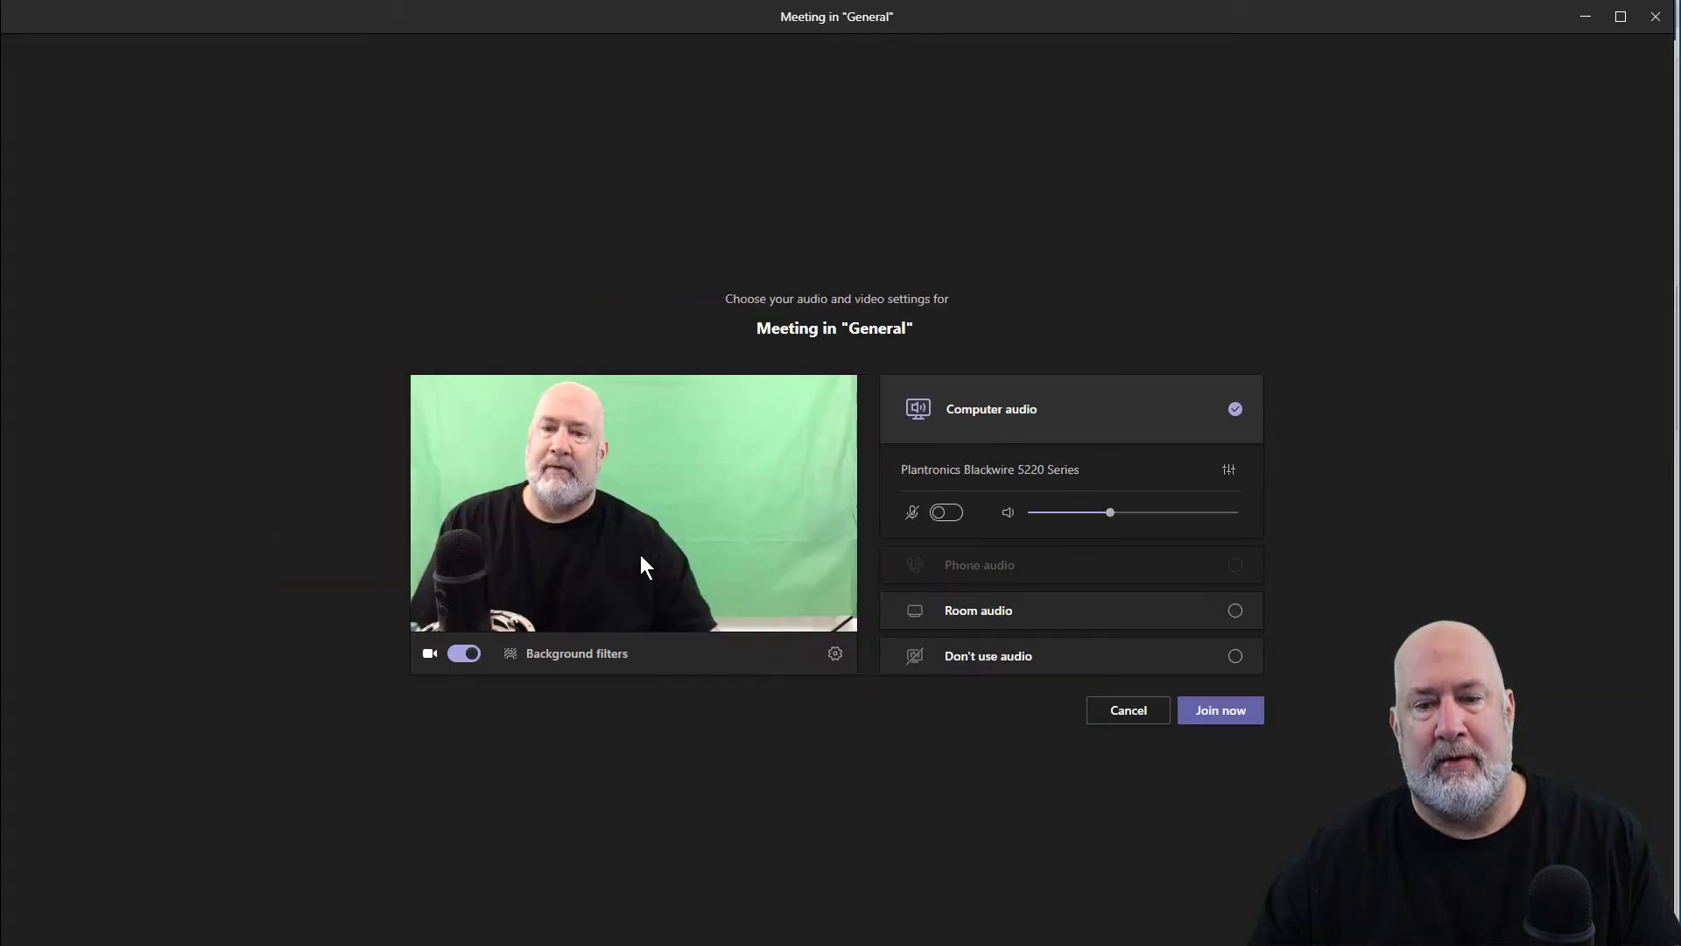
left_click(598, 657)
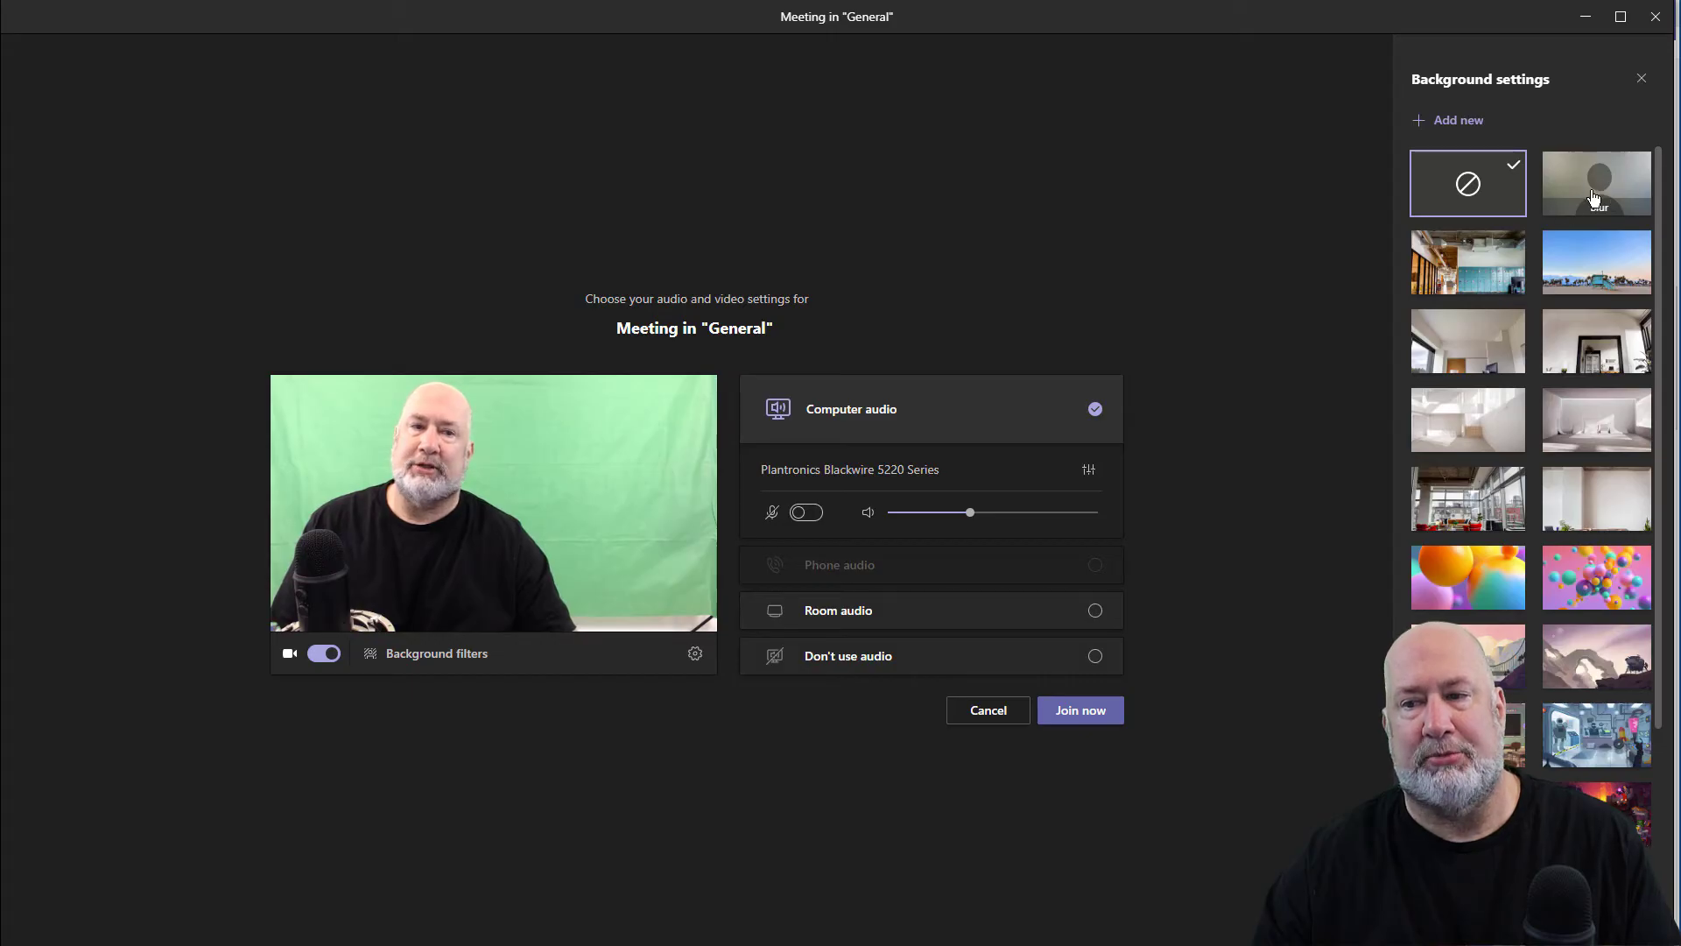
Upload TeamsTree2020.jpg from the Microsoft Teams Holiday Backgrounds folder as a custom background.
left_click(1458, 120)
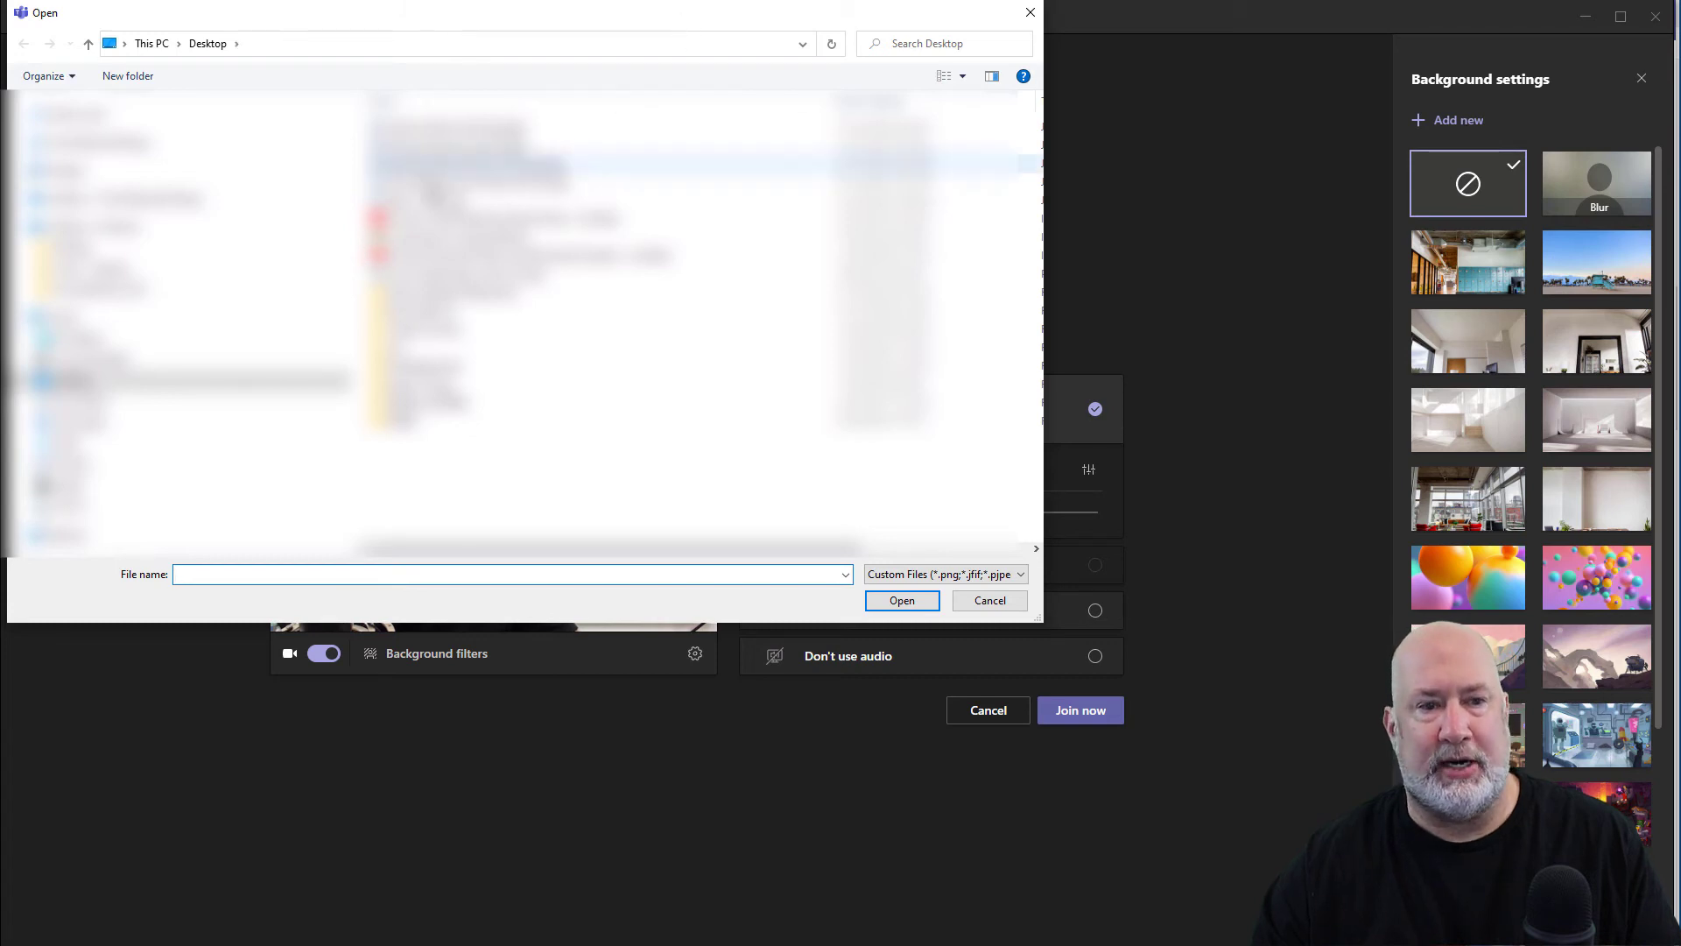
left_click(294, 294)
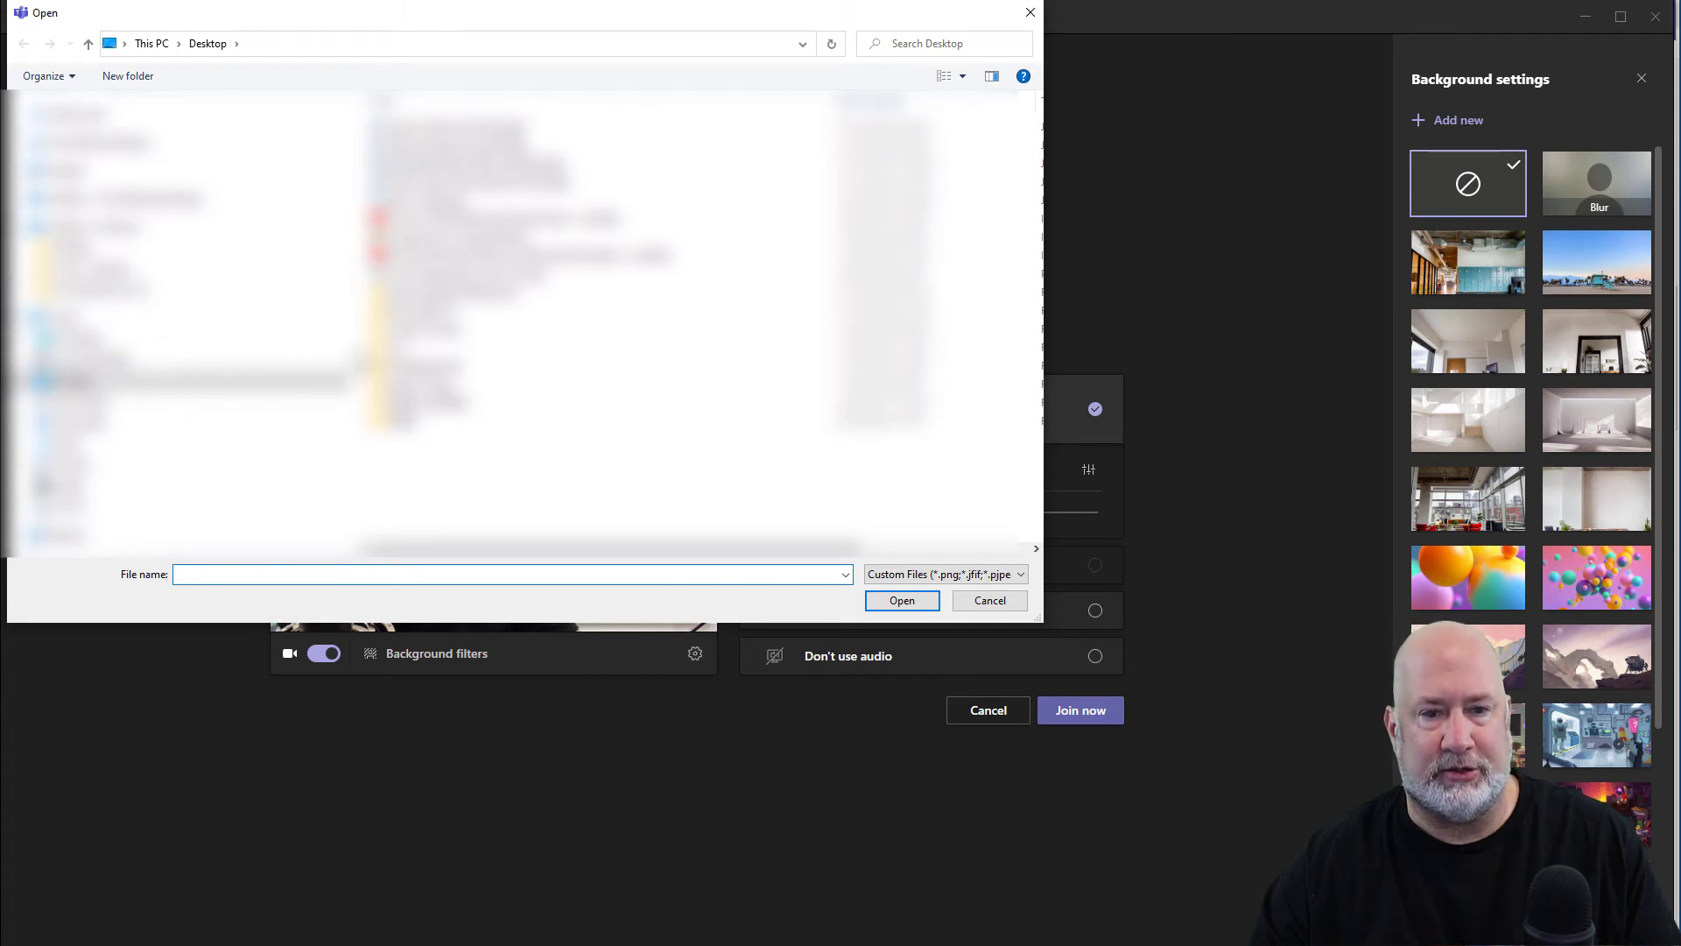
left_click(894, 306)
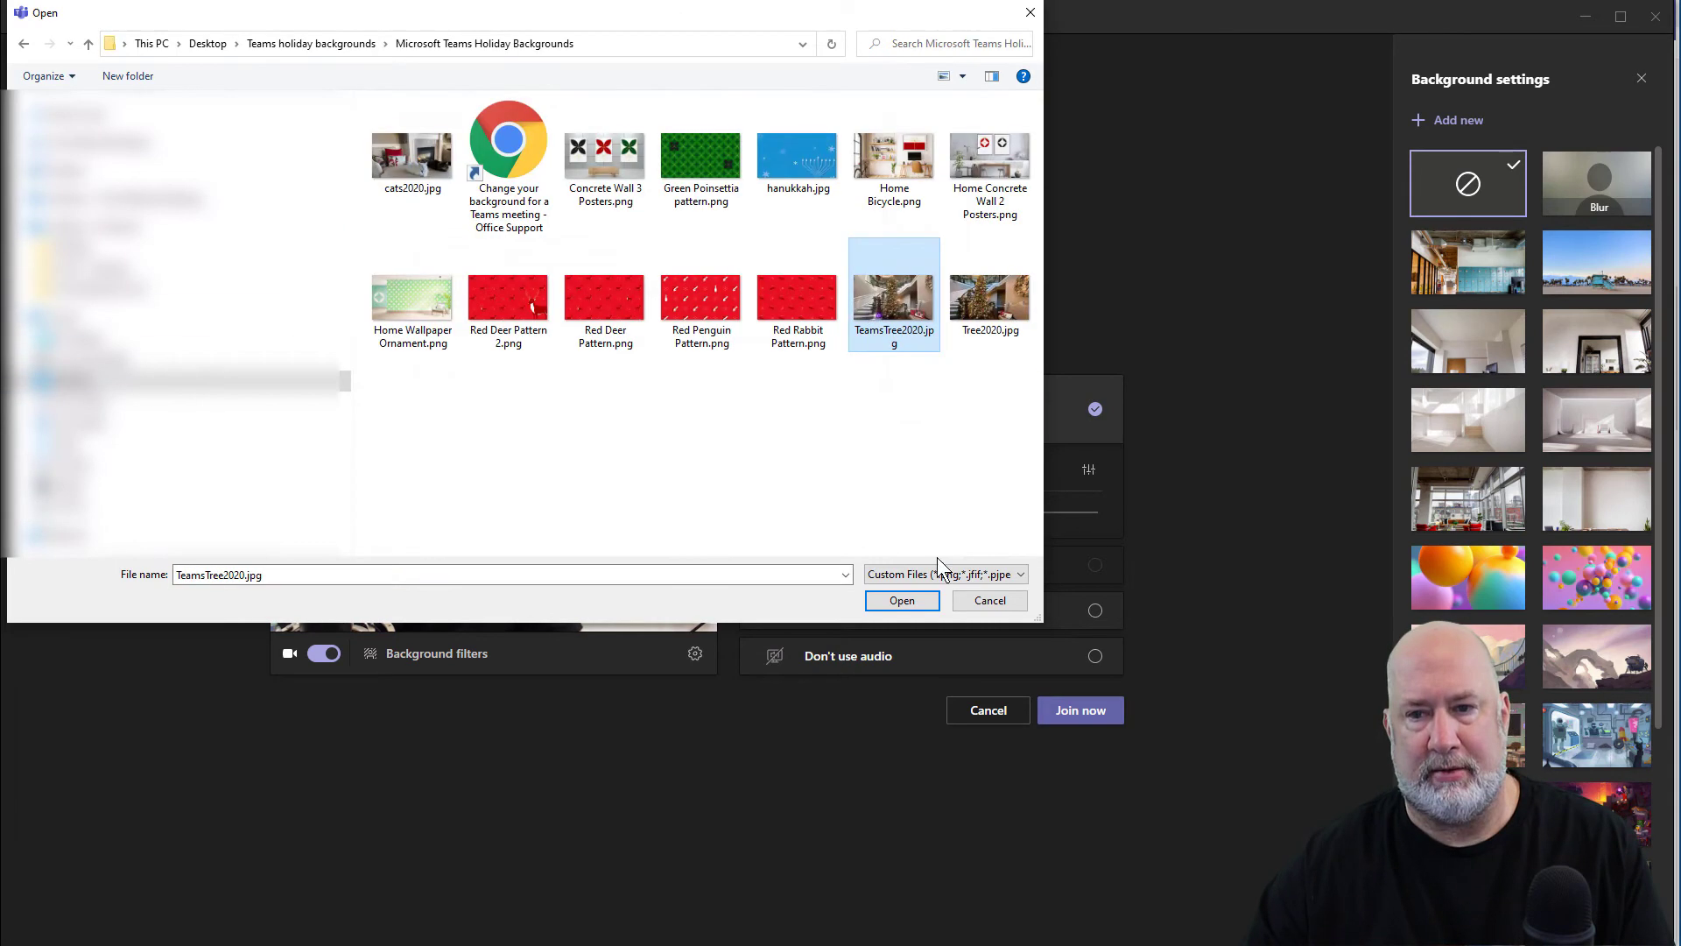
left_click(901, 603)
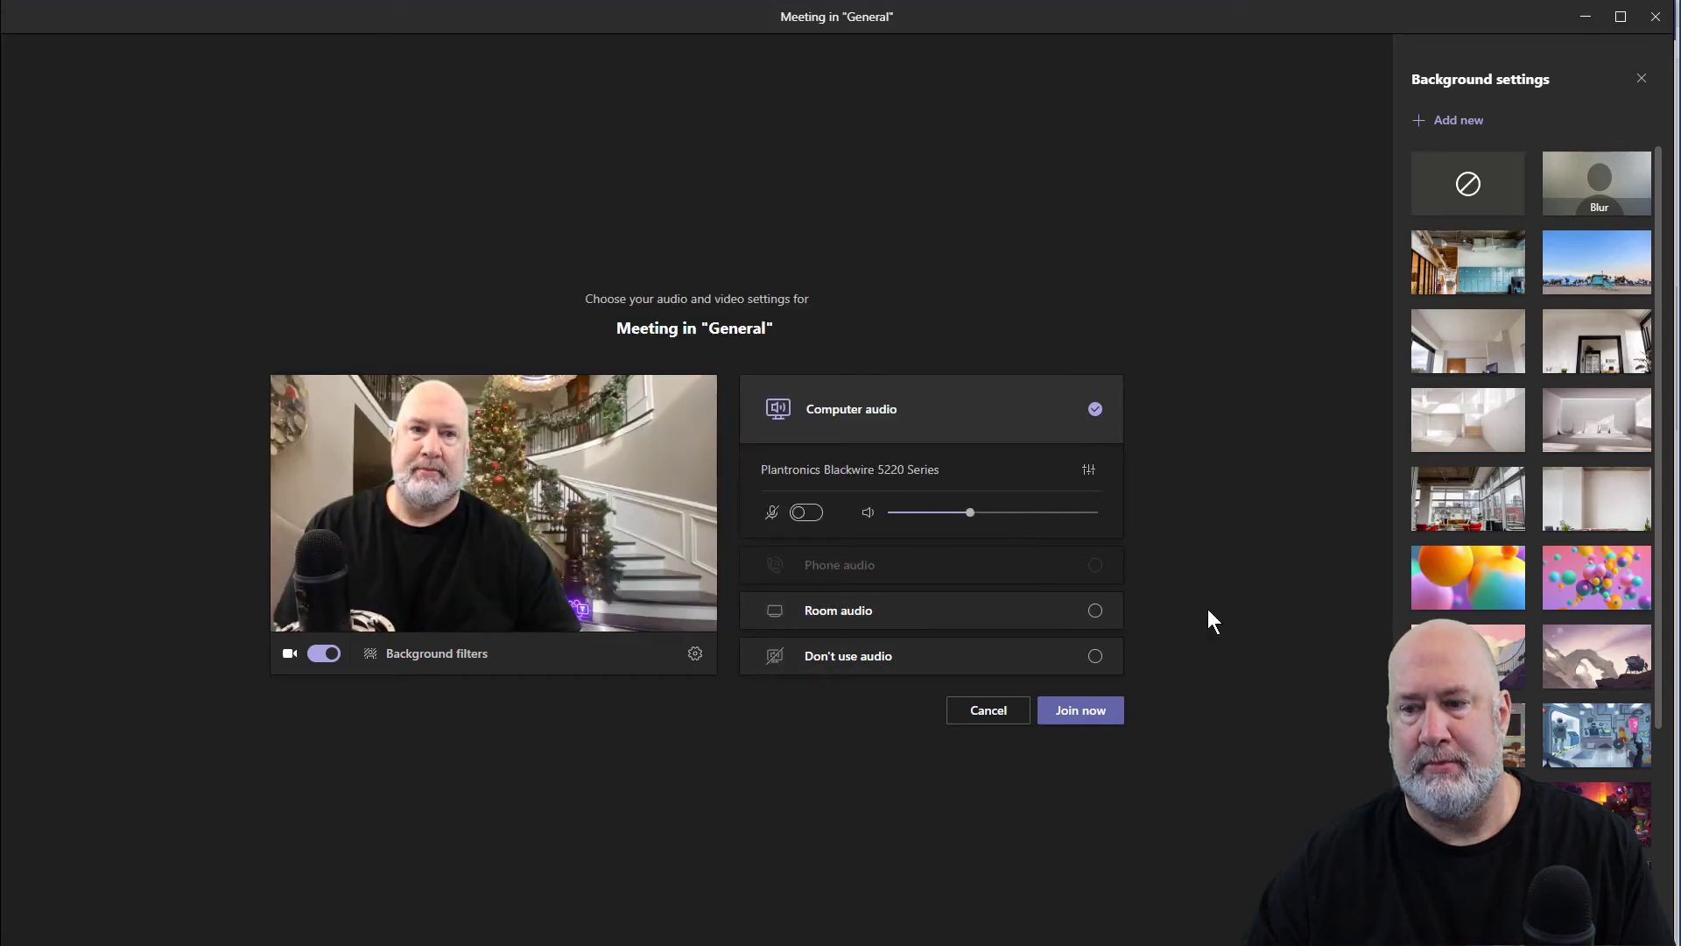
Review the background list and join the General meeting with the tree background.
scroll(1532, 525, "down", 4)
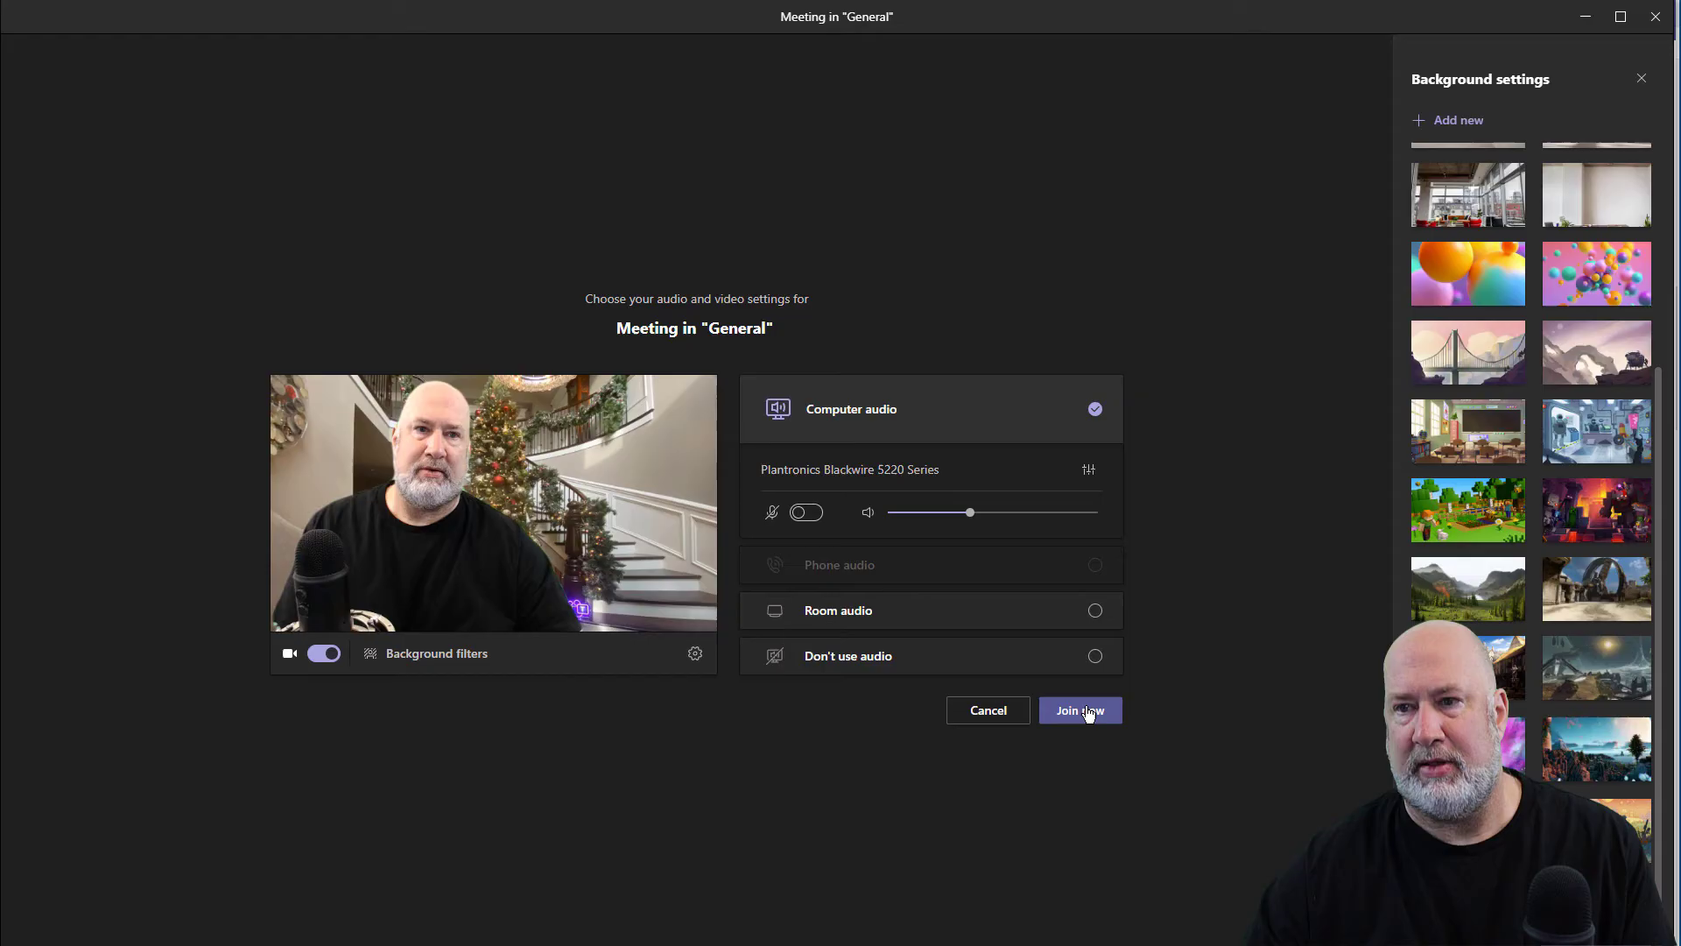
left_click(1089, 712)
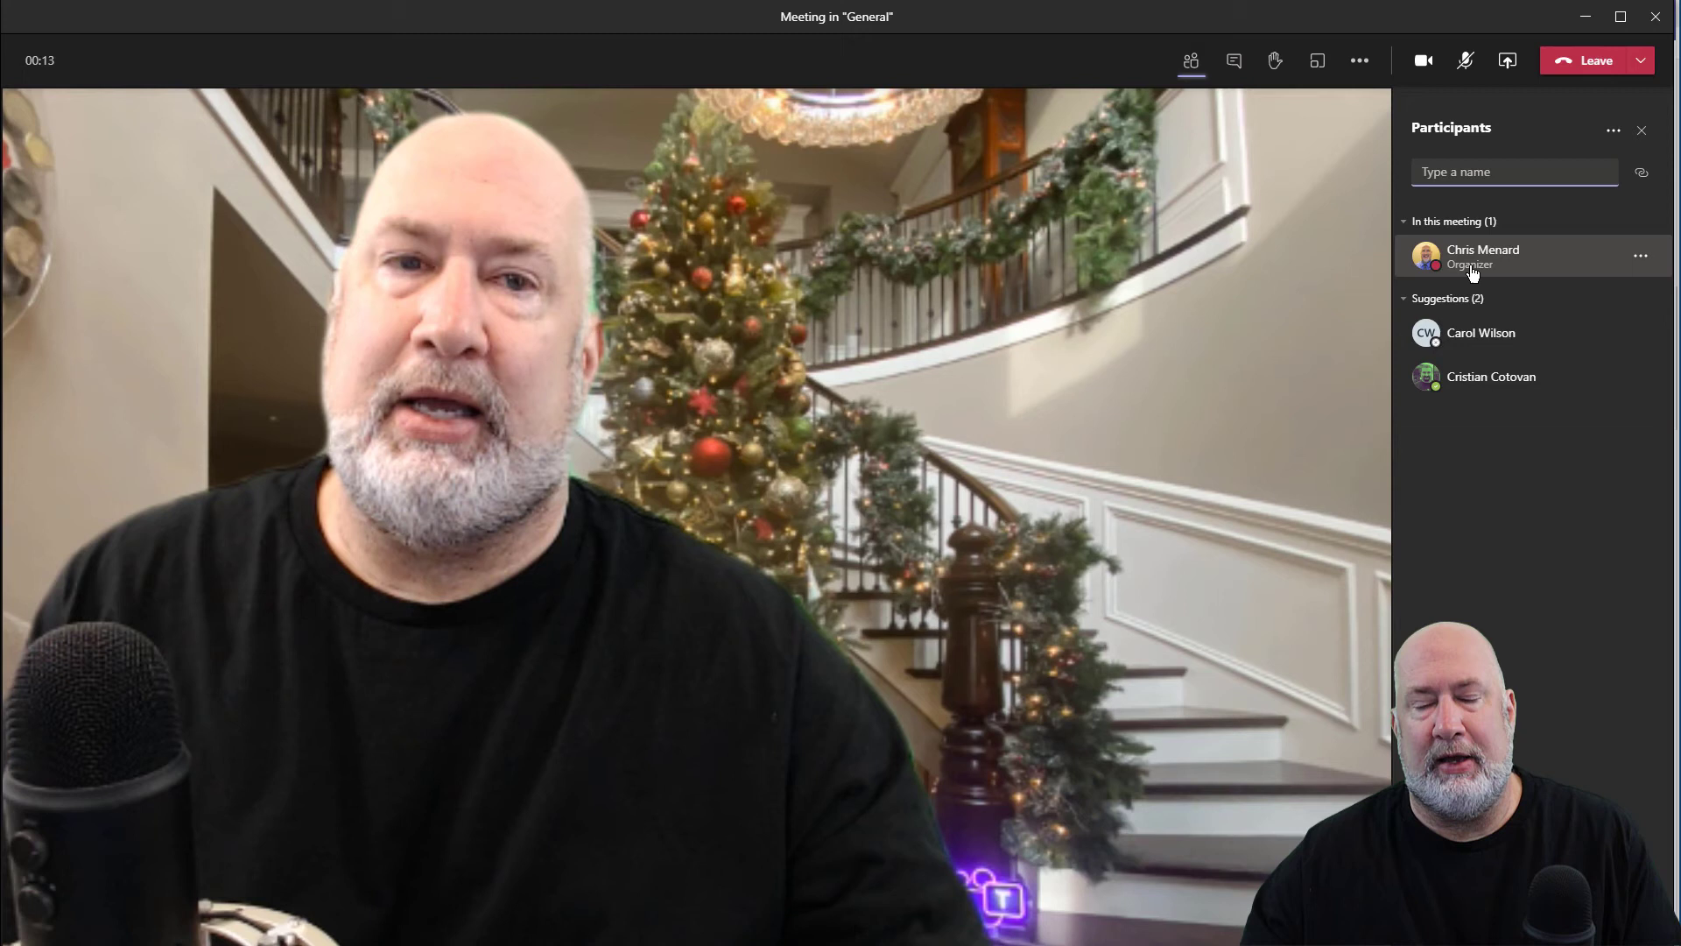
From More actions, open the in-meeting background effects and start adding a new image.
mouse_move(1454, 321)
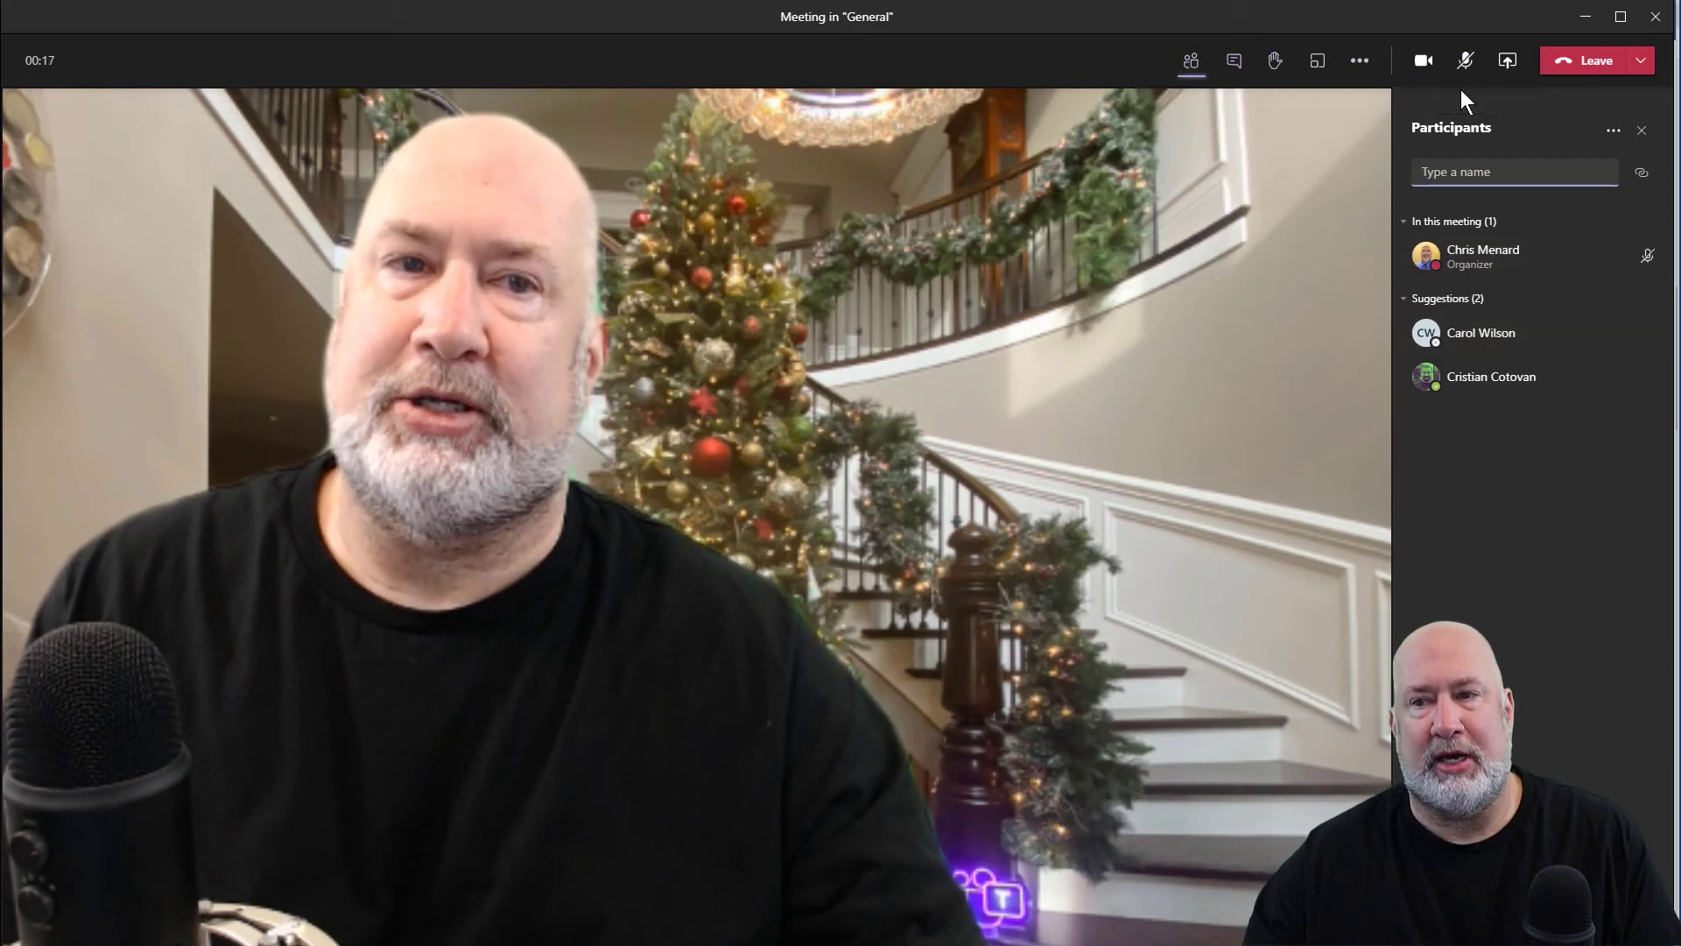
left_click(1361, 63)
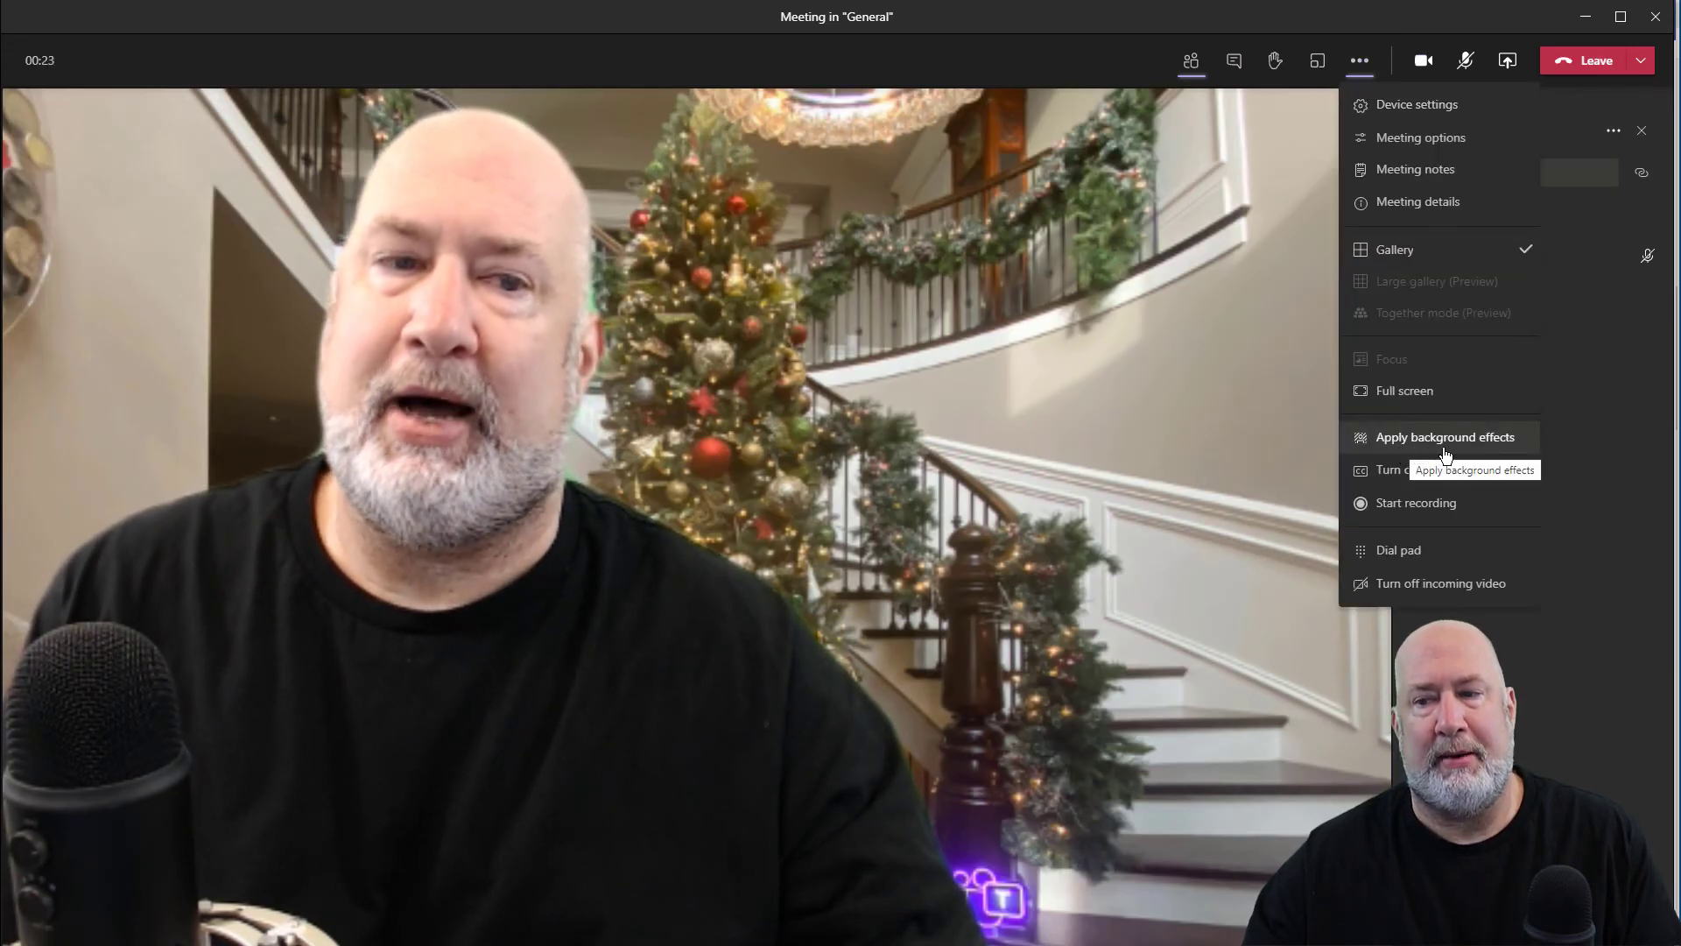
left_click(1451, 440)
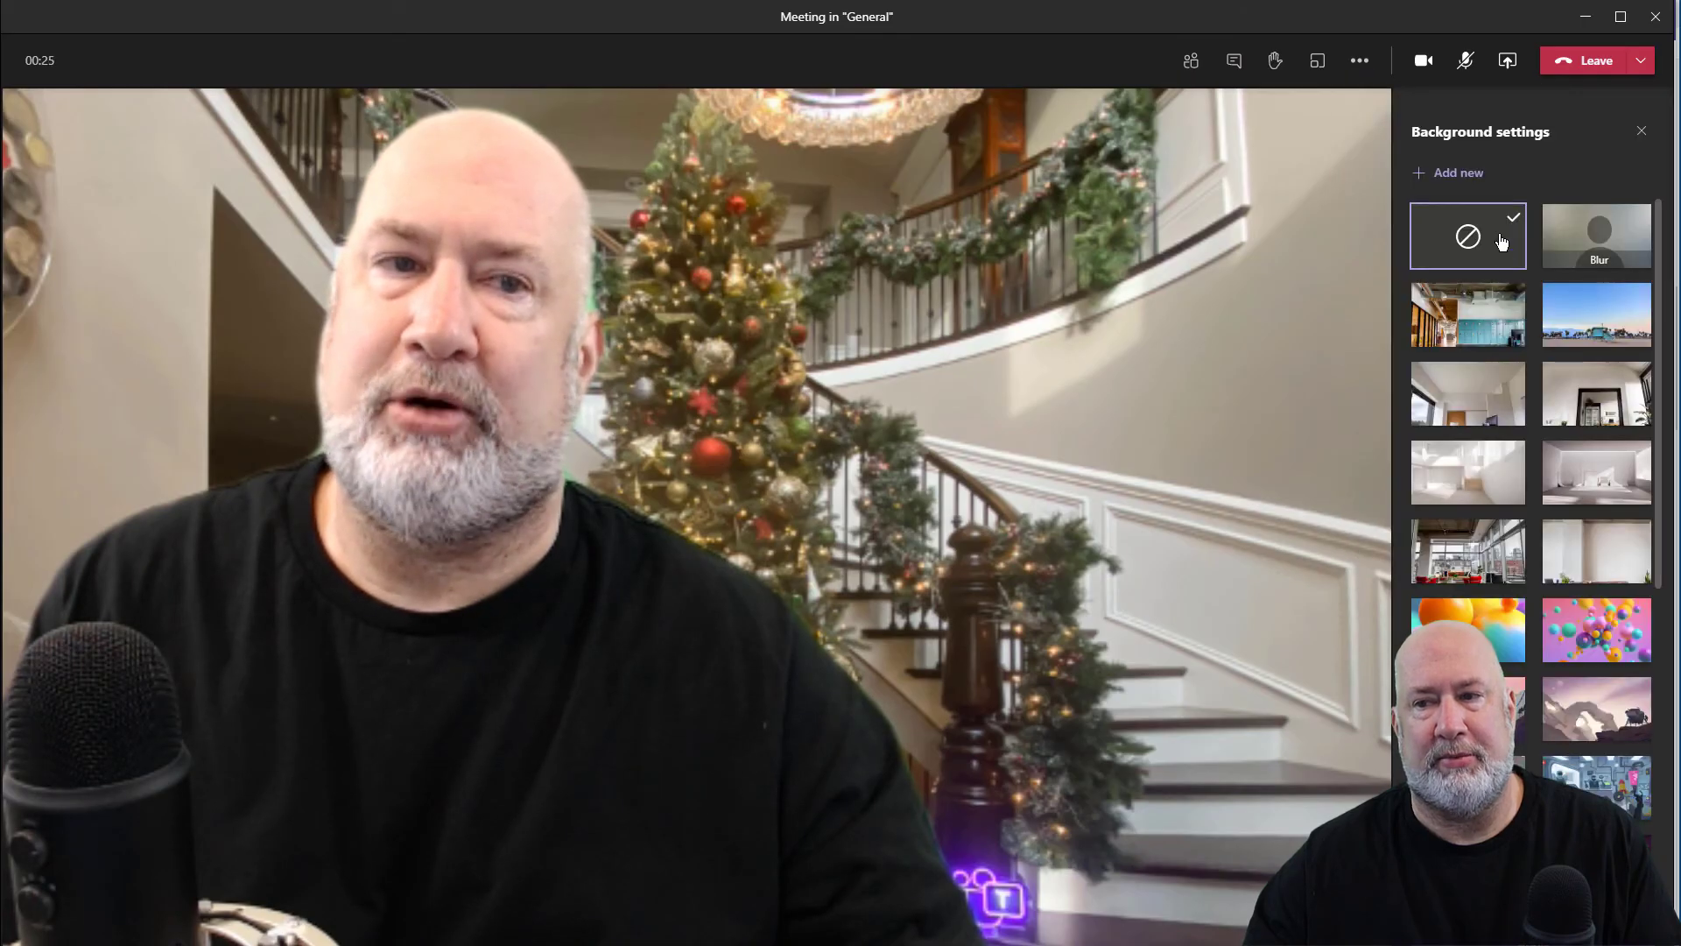
scroll(1514, 422, "down", 1)
scroll(1514, 422, "down", 5)
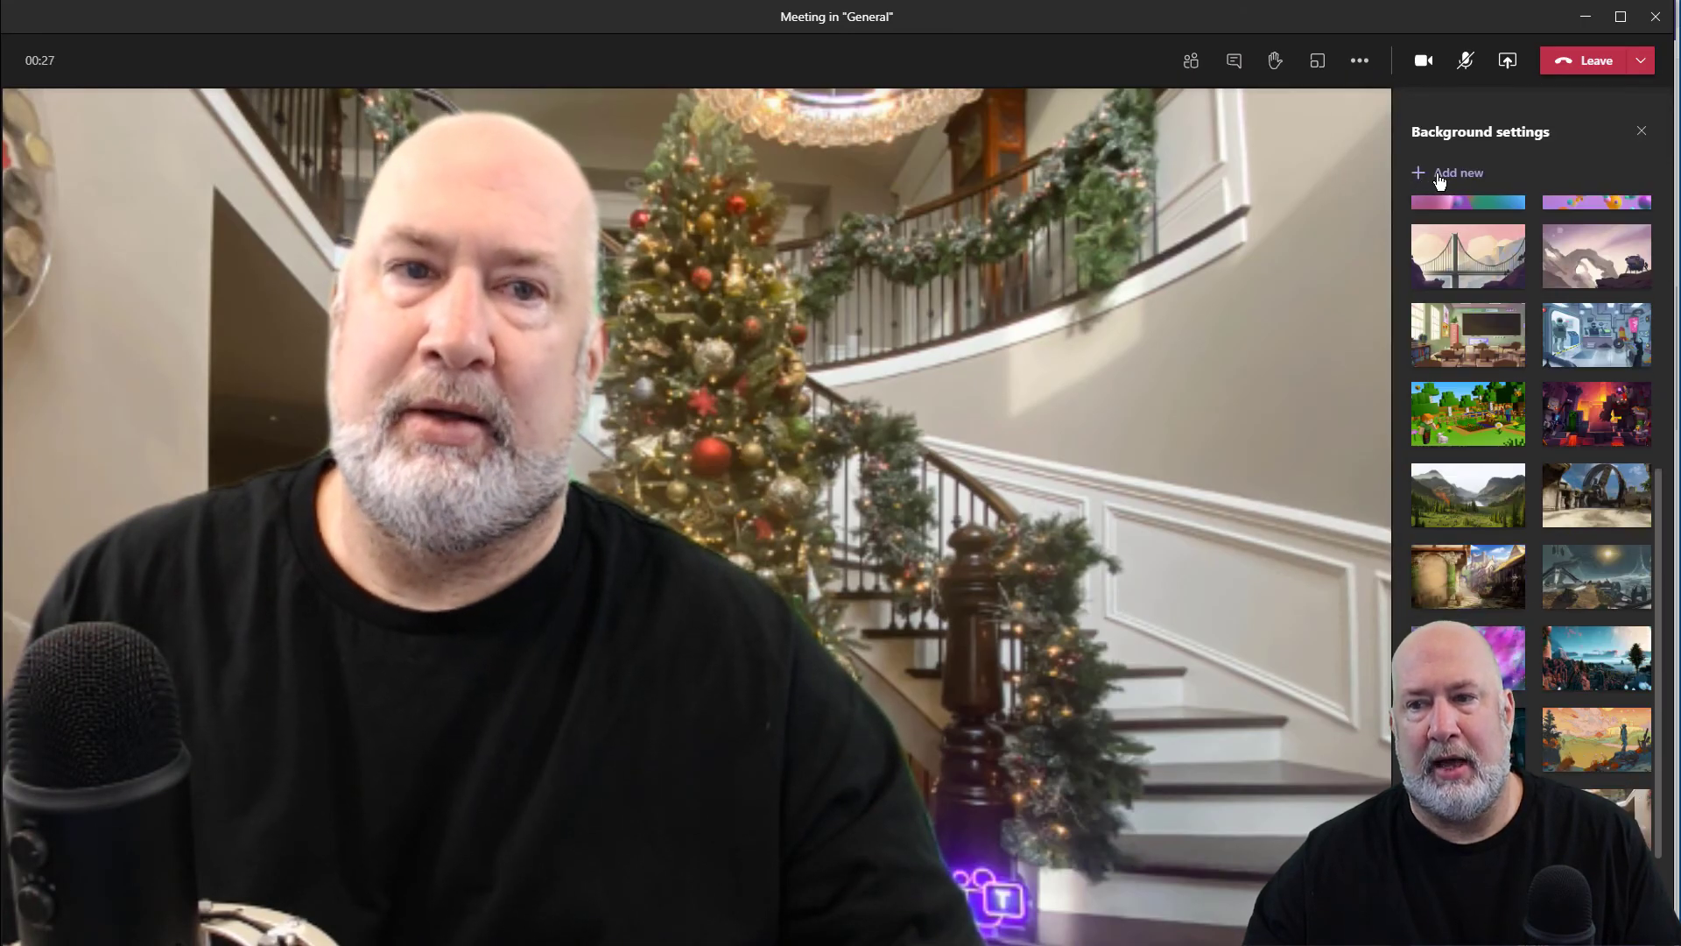
left_click(1453, 175)
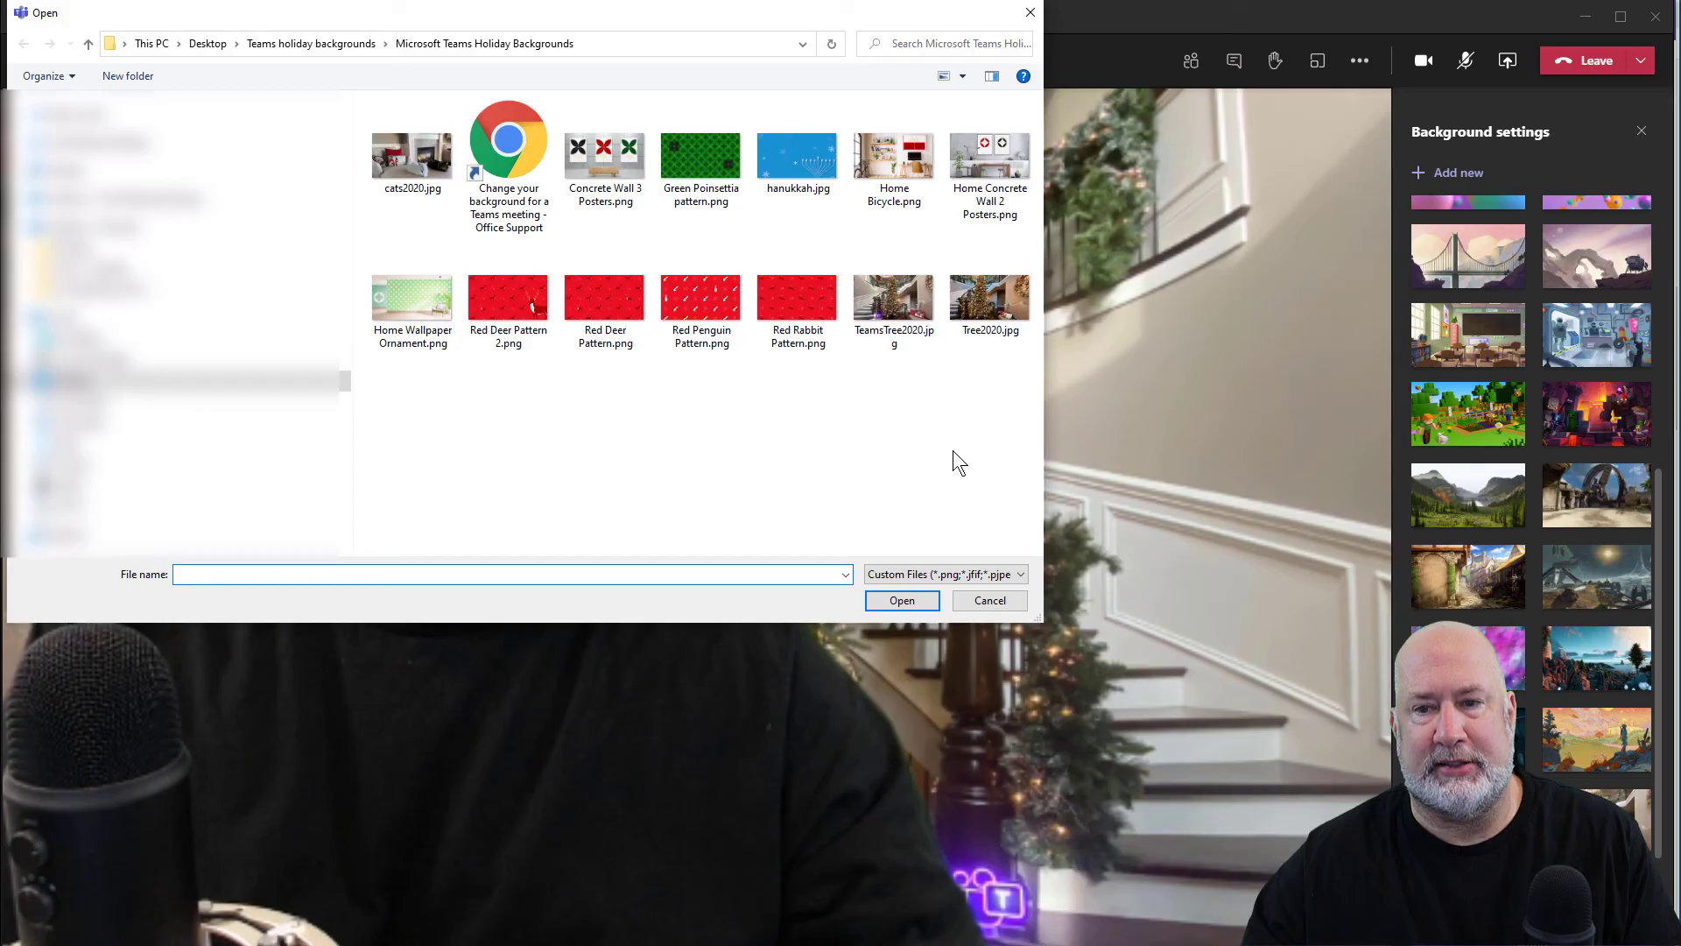
Add Red Deer Pattern 2.png as the meeting background.
left_click(532, 325)
left_click(901, 600)
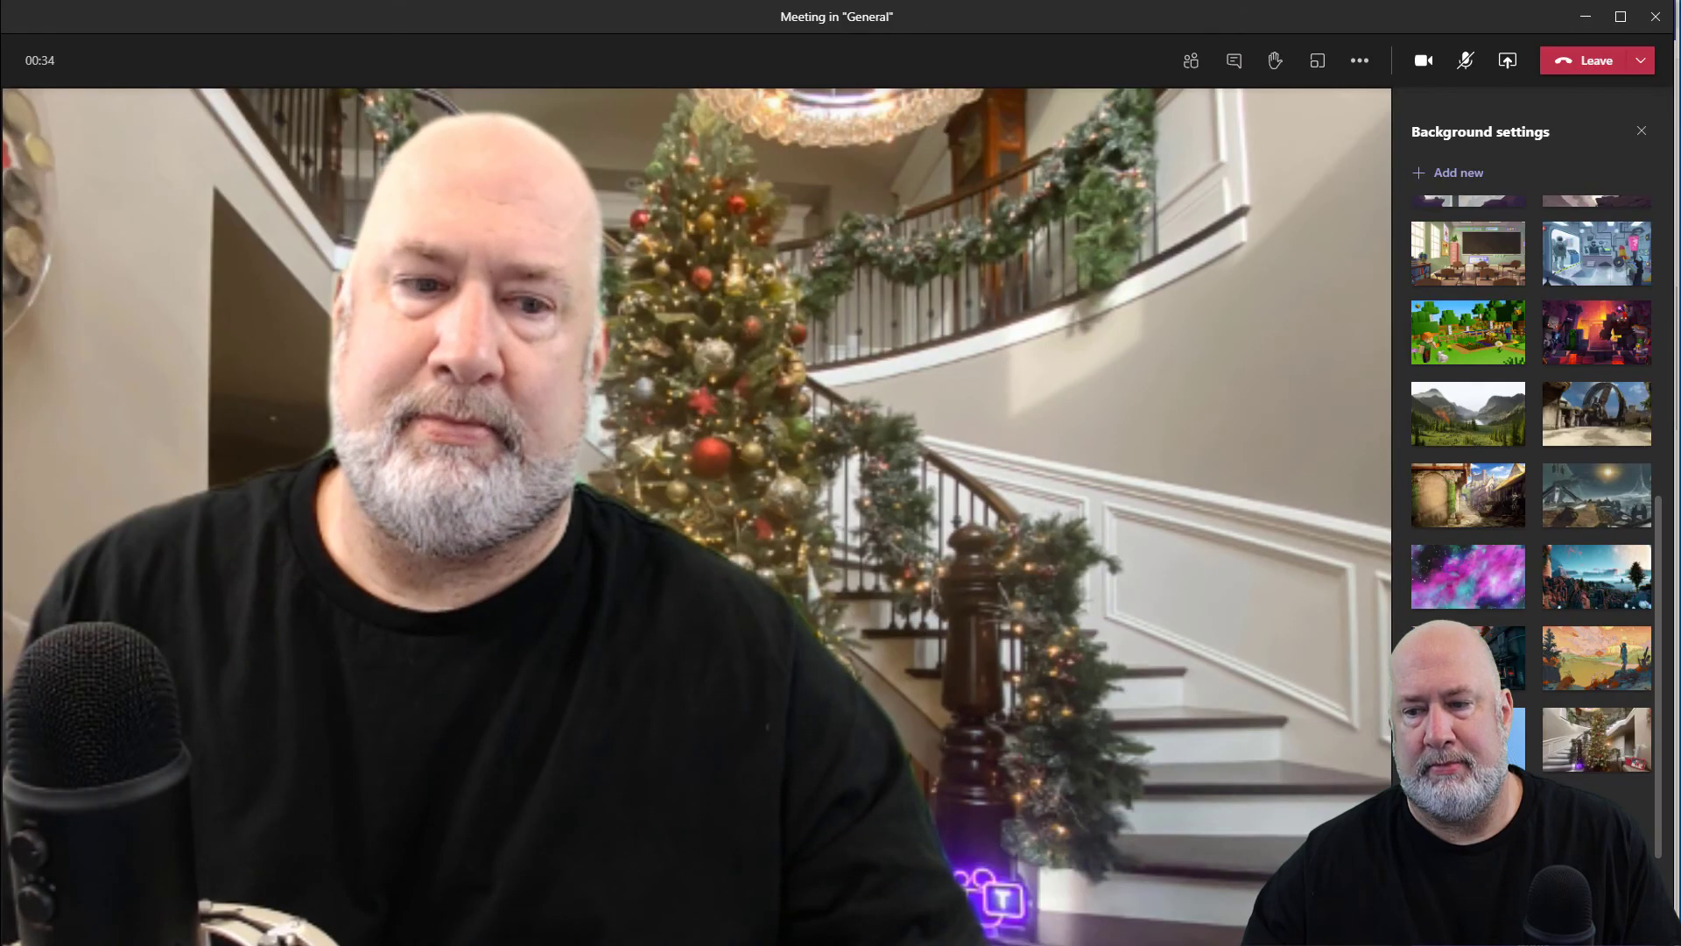